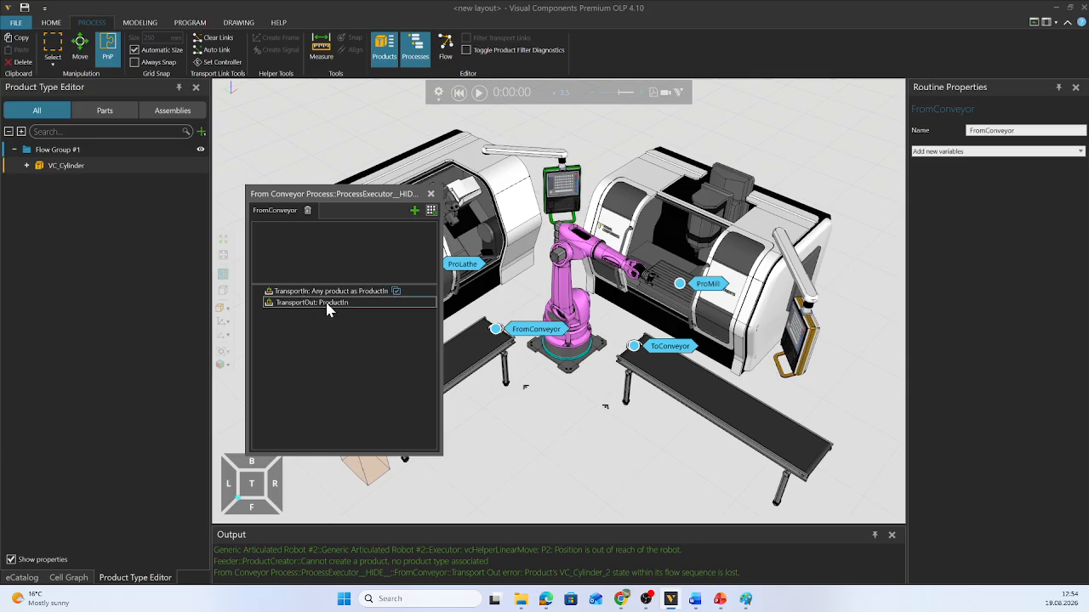
- Browse the statements available for the FromConveyor routine
{"action": "left_click", "coordinate": [432, 211]}
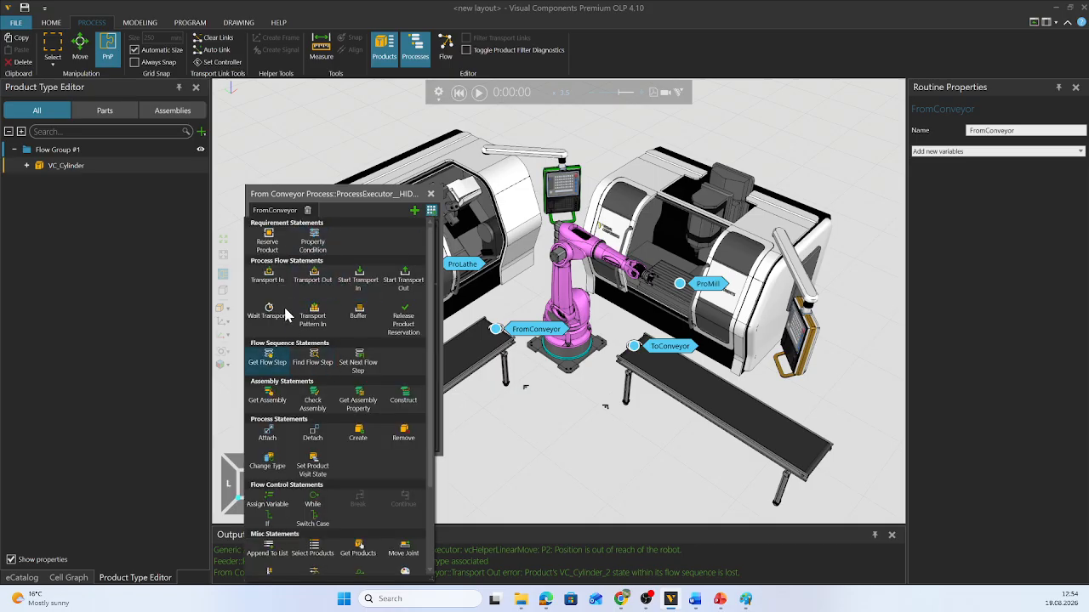
{"action": "scroll", "coordinate": [363, 476], "scroll_direction": "down", "scroll_amount": 3}
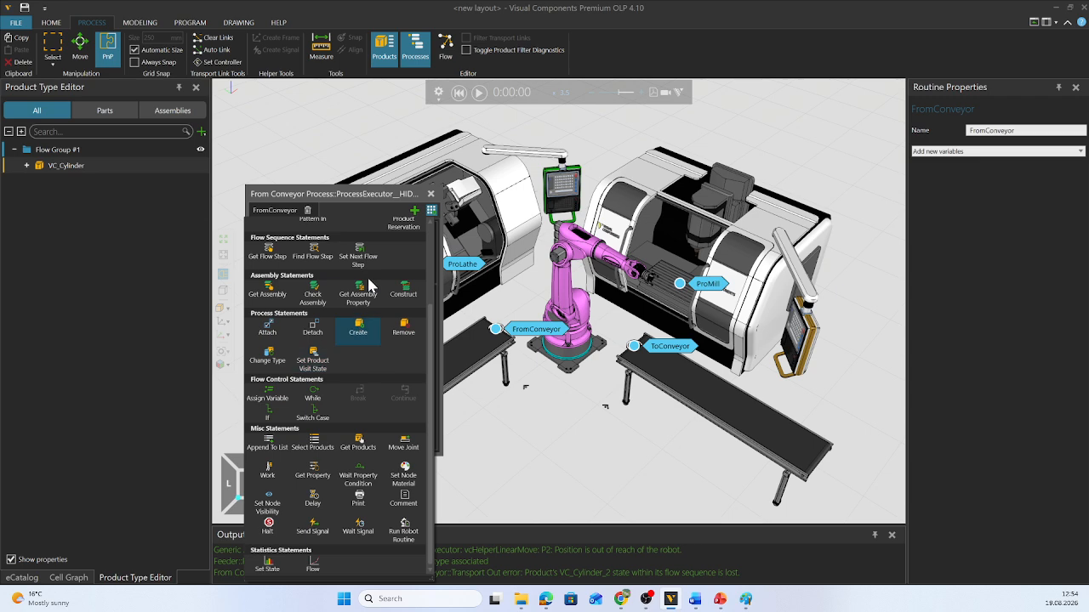
{"action": "left_click", "coordinate": [431, 211]}
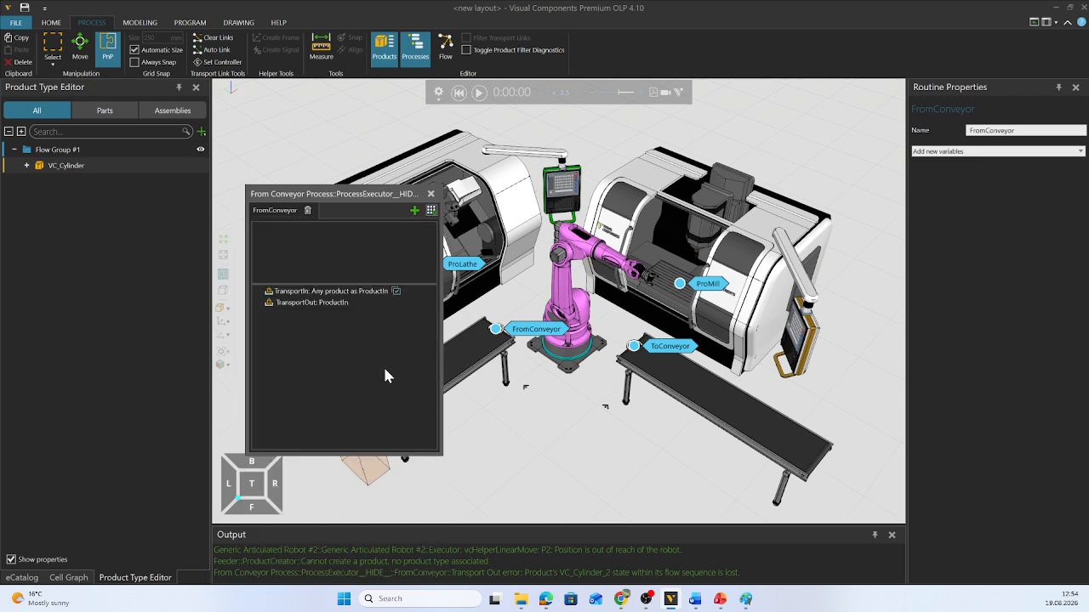
- Examine the Source options of the FromConveyor routine's TransportIn statement and the properties of its TransportOut statement
{"action": "left_click", "coordinate": [289, 297]}
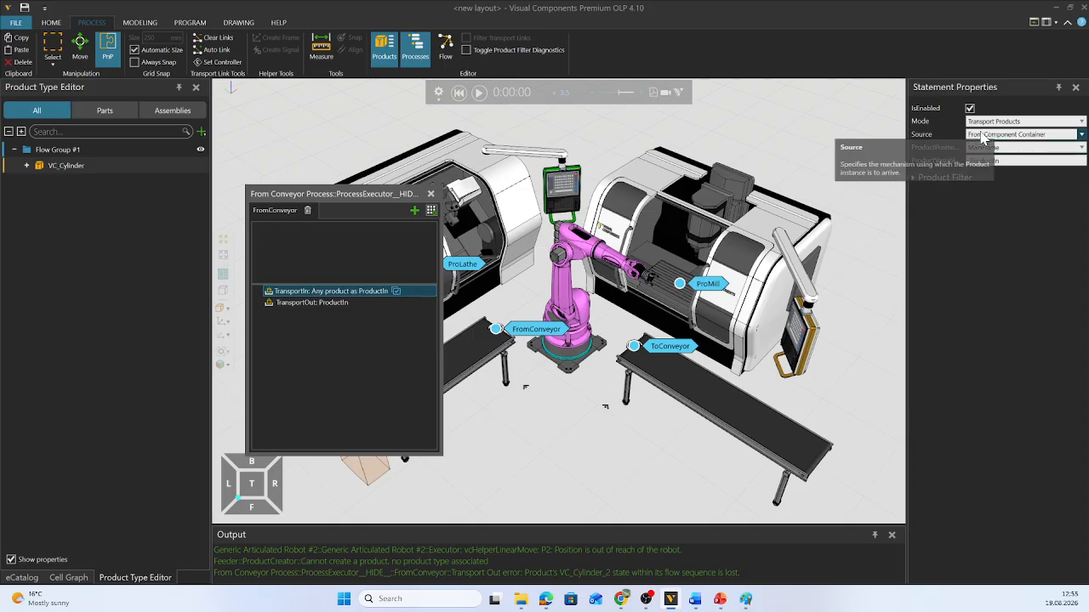
{"action": "left_click", "coordinate": [1035, 137]}
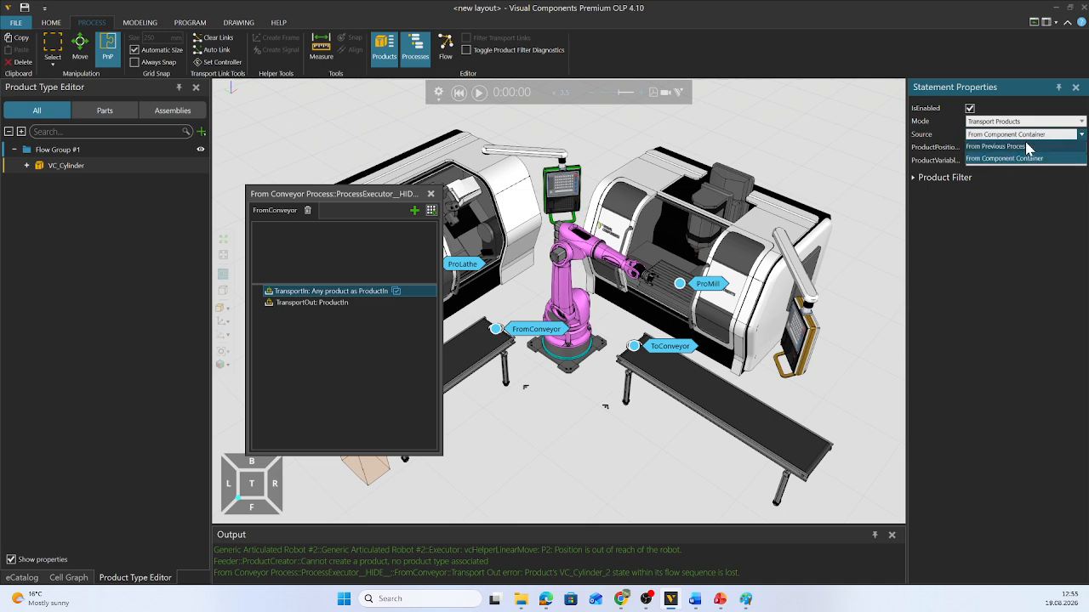
{"action": "left_click", "coordinate": [1012, 159]}
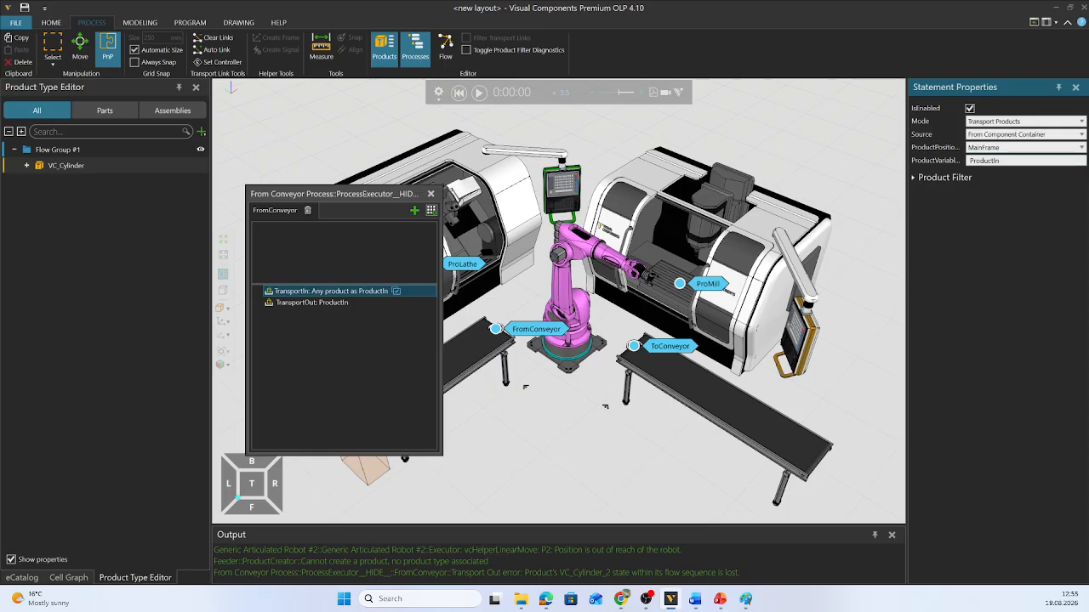
{"action": "left_click", "coordinate": [1025, 134]}
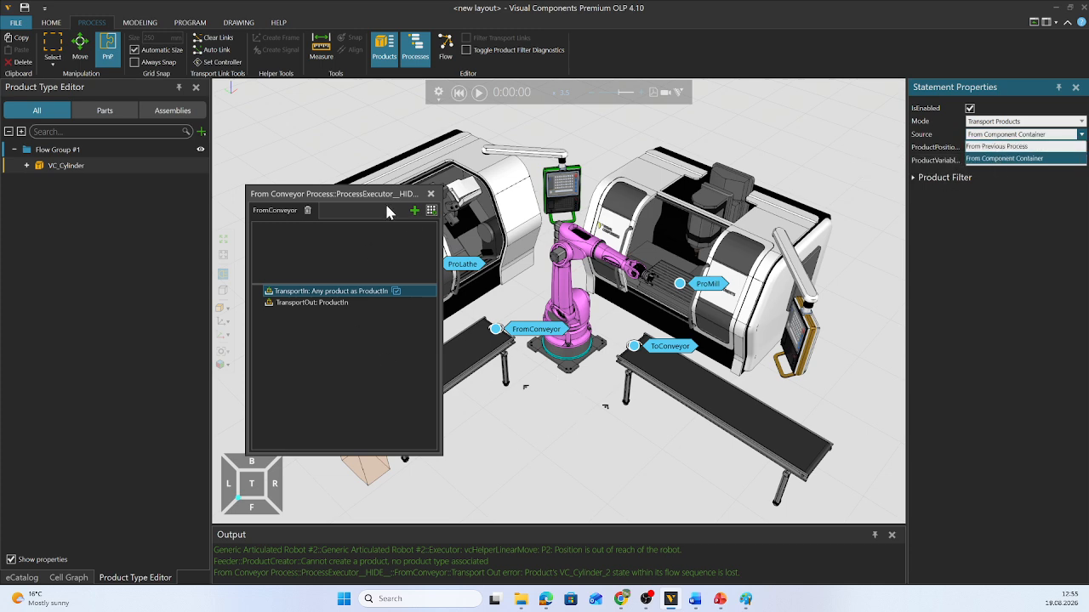
{"action": "left_click", "coordinate": [347, 201]}
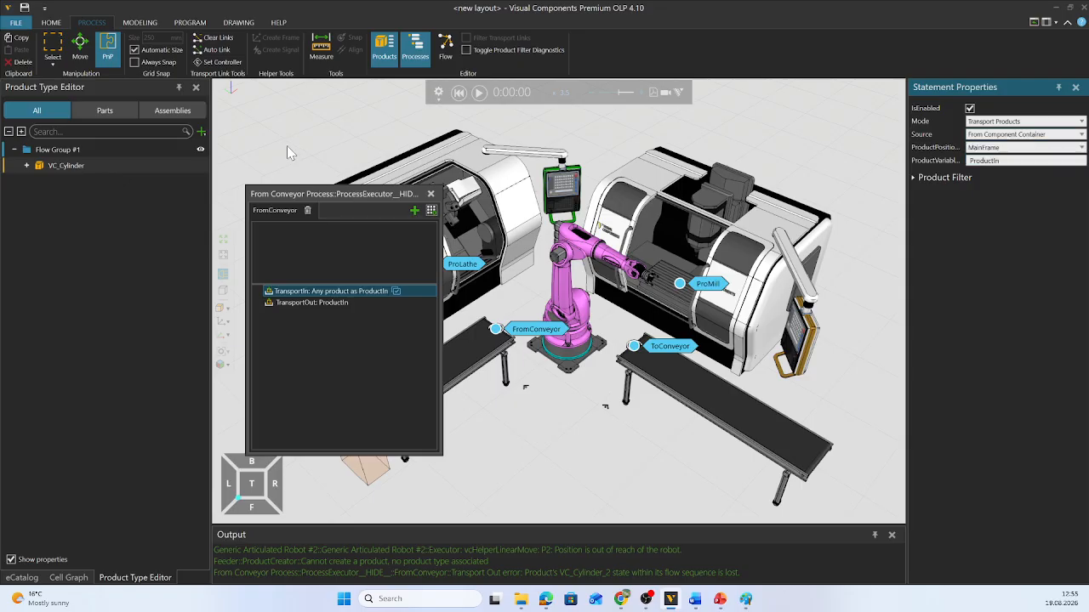
{"action": "left_click", "coordinate": [1029, 136]}
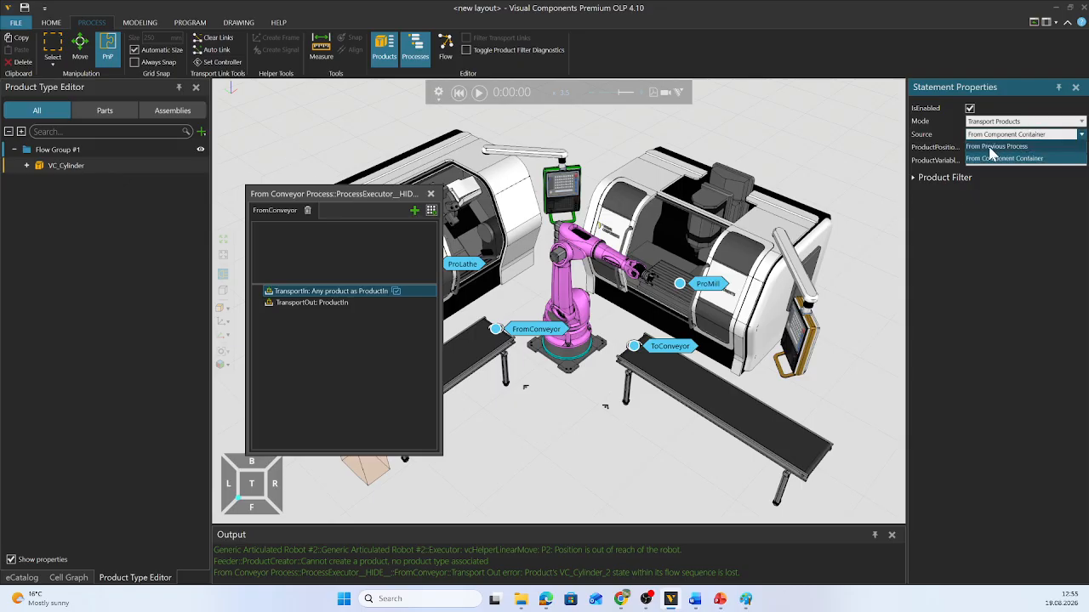
{"action": "left_click", "coordinate": [516, 391]}
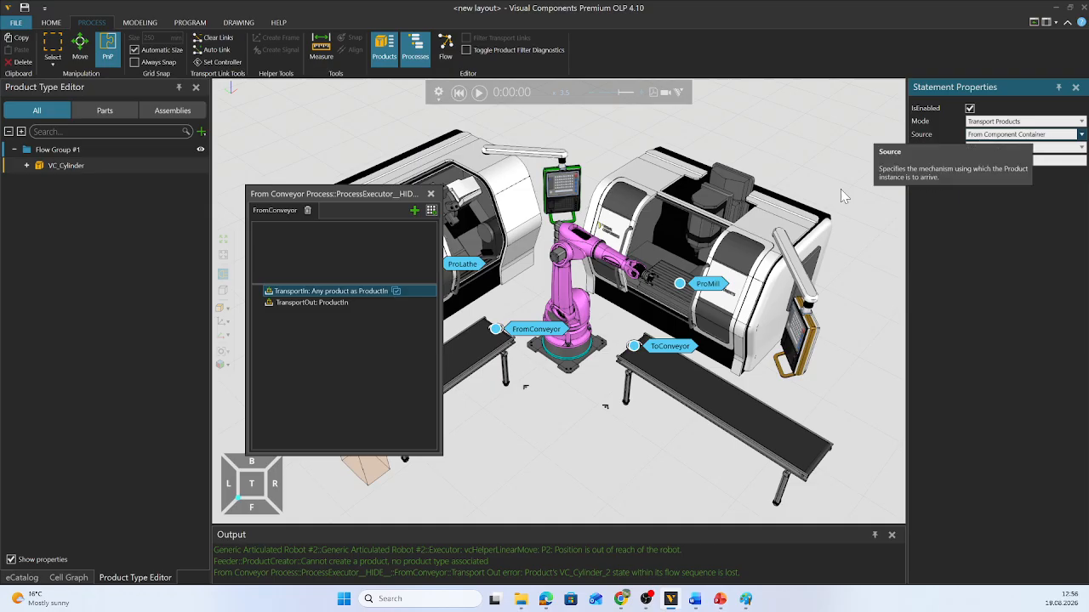
{"action": "left_click", "coordinate": [300, 304]}
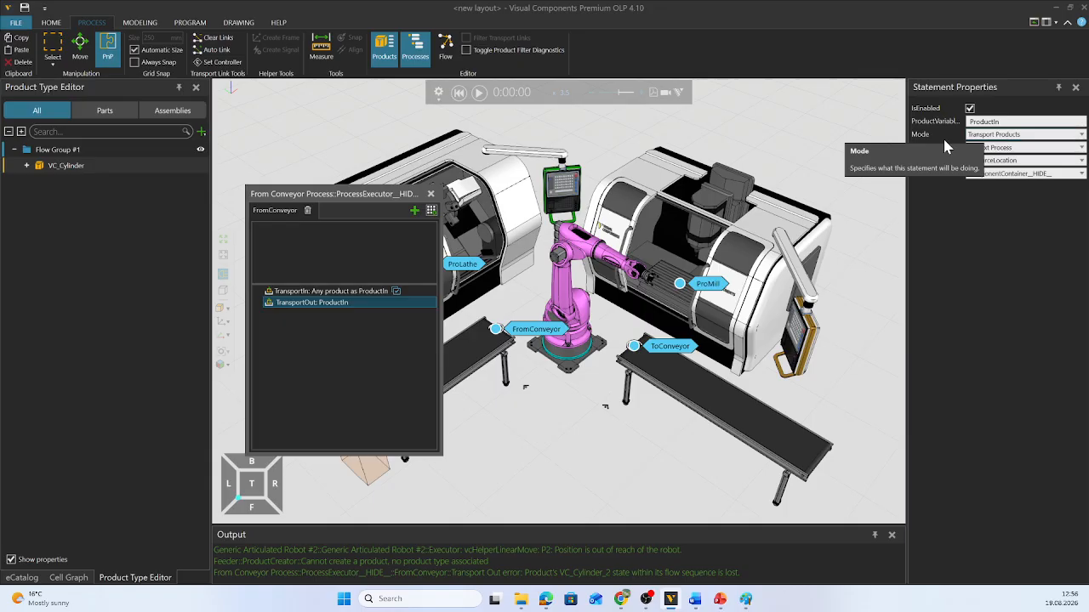
{"action": "left_click", "coordinate": [968, 275]}
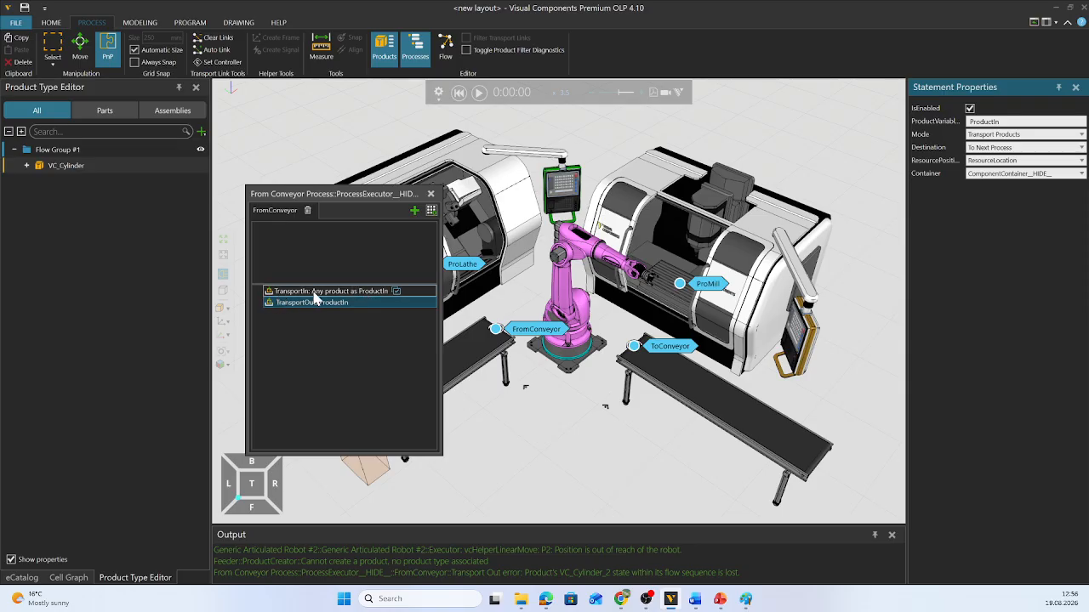
- Add a Delay statement to the FromConveyor routine and place it between TransportIn and TransportOut
{"action": "left_click", "coordinate": [432, 210]}
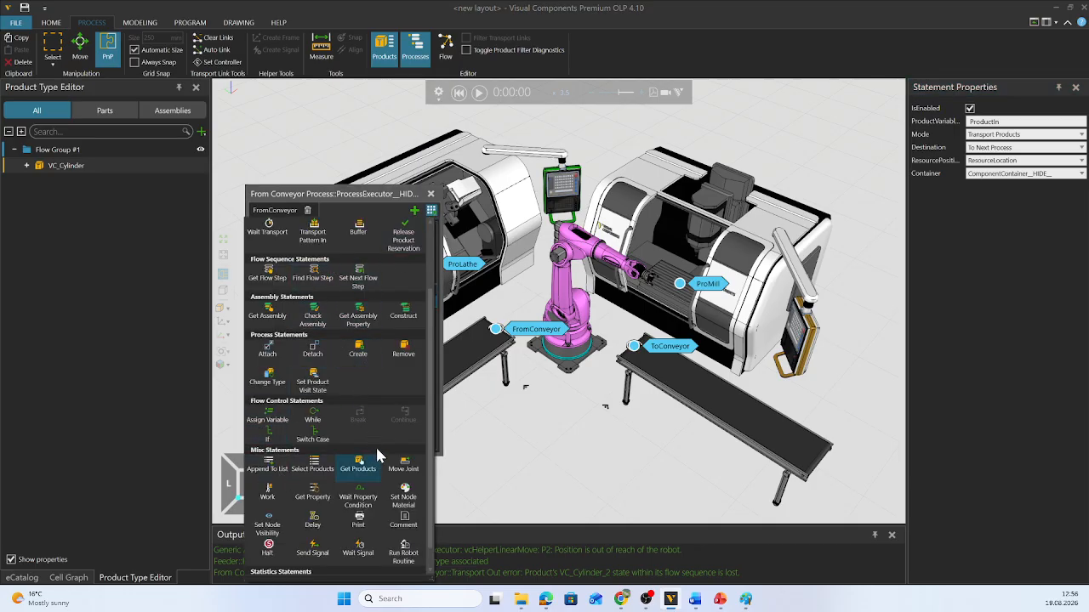
{"action": "scroll", "coordinate": [378, 455], "scroll_direction": "down", "scroll_amount": 1}
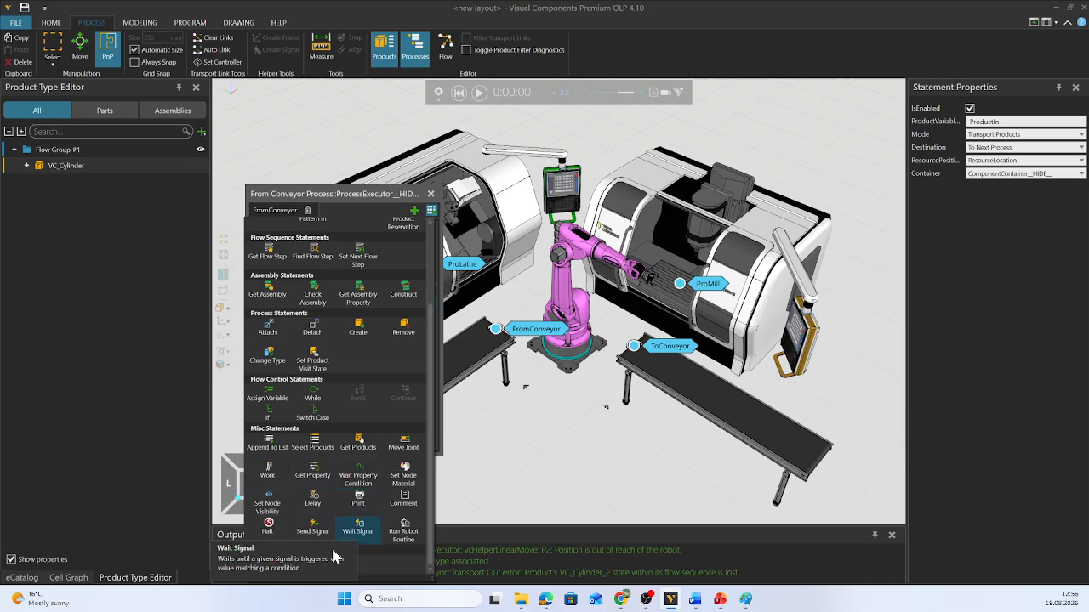
{"action": "left_click", "coordinate": [316, 504]}
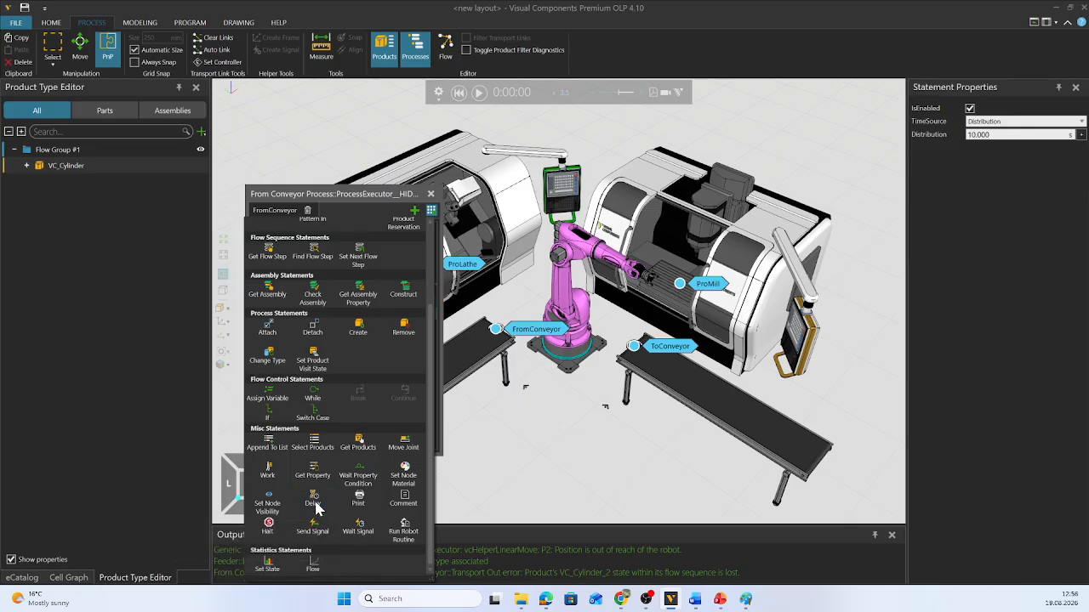
{"action": "scroll", "coordinate": [408, 263], "scroll_direction": "up", "scroll_amount": 1}
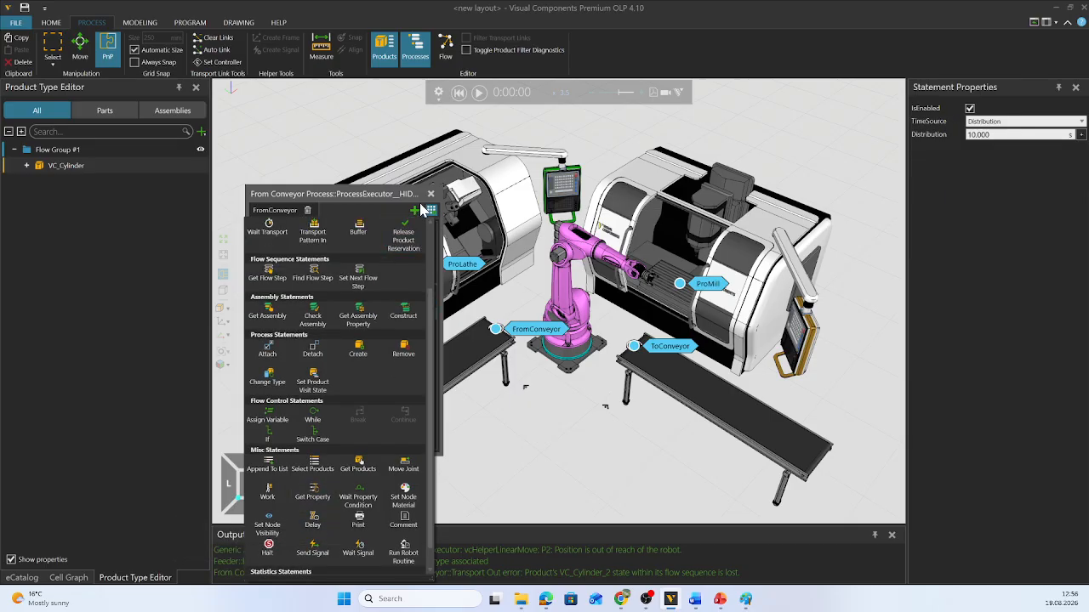
{"action": "left_click", "coordinate": [344, 208]}
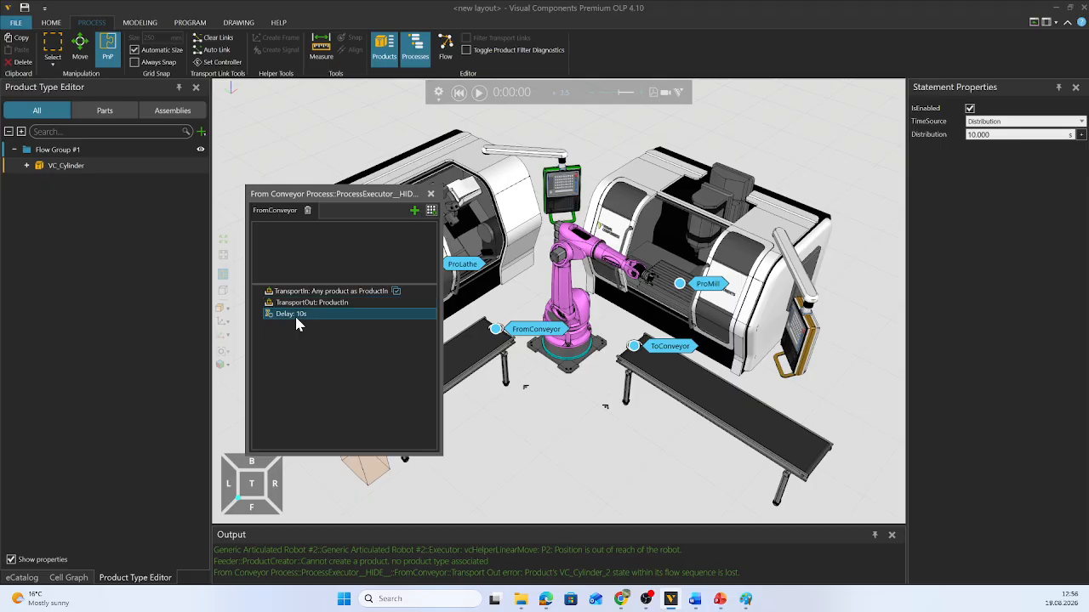
{"action": "left_click_drag", "start_coordinate": [289, 316], "coordinate": [295, 303]}
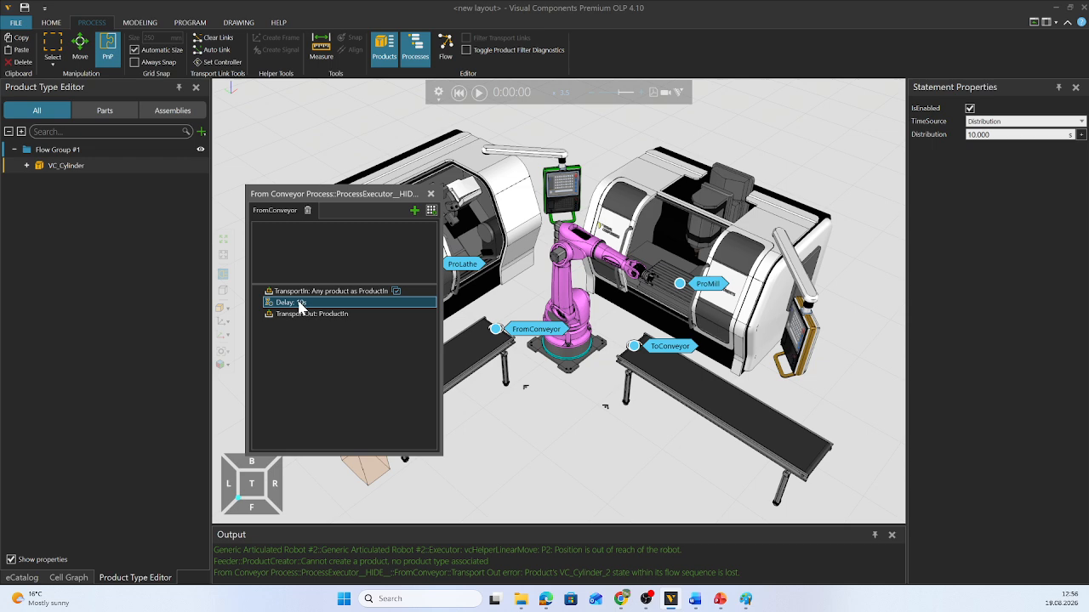
- Set the time distribution of the FromConveyor routine's Delay statement to 2 s
{"action": "left_click", "coordinate": [978, 135]}
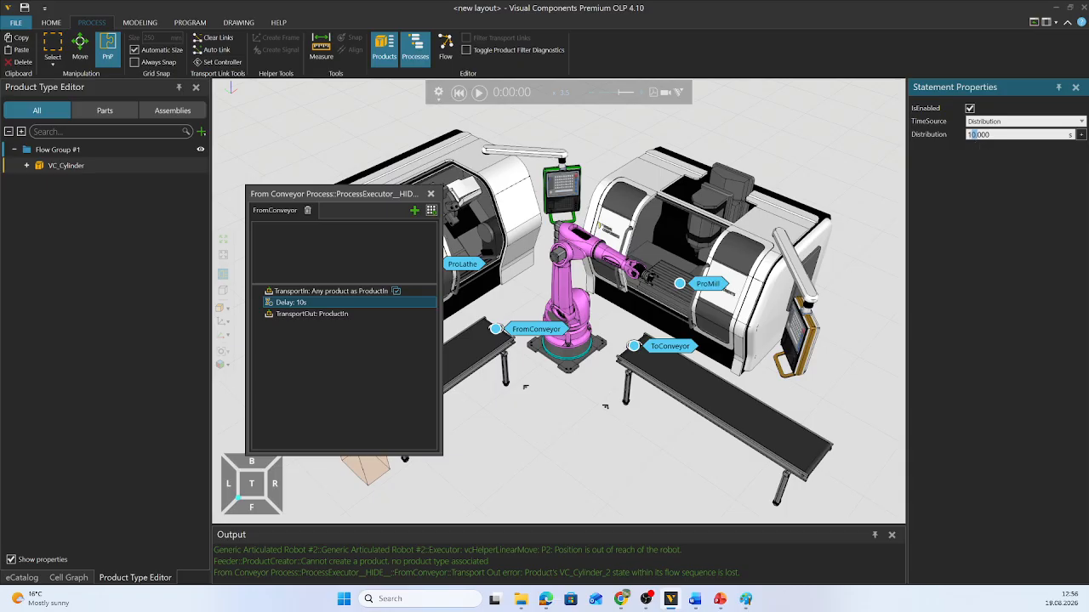
{"action": "double_click", "coordinate": [974, 139]}
{"action": "type", "text": "2"}
{"action": "key", "text": "Return"}
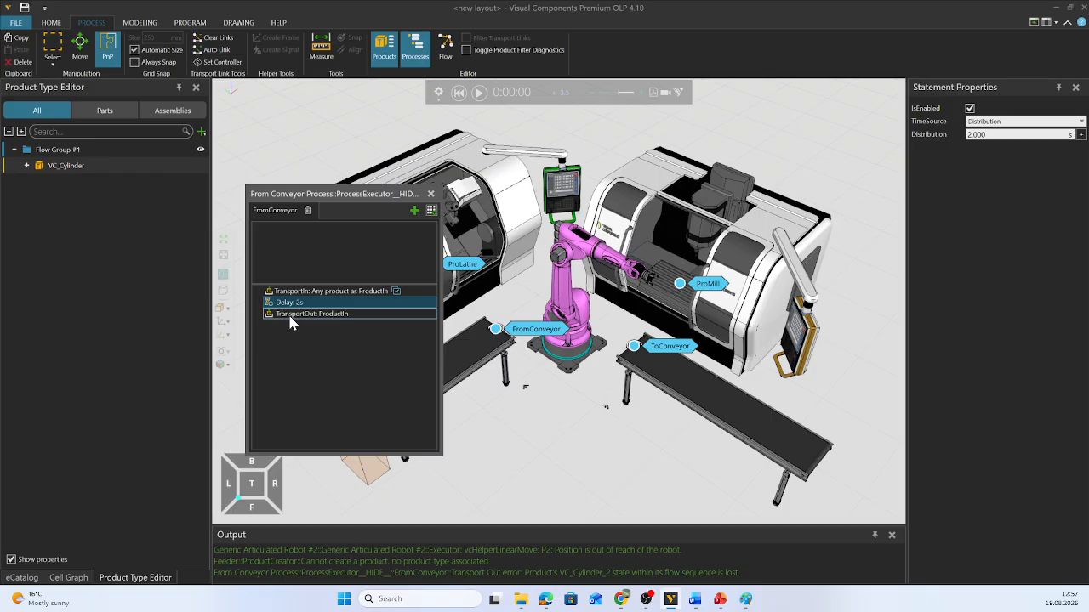
- Examine the Destination options of the FromConveyor routine's TransportOut statement
{"action": "left_click", "coordinate": [281, 314]}
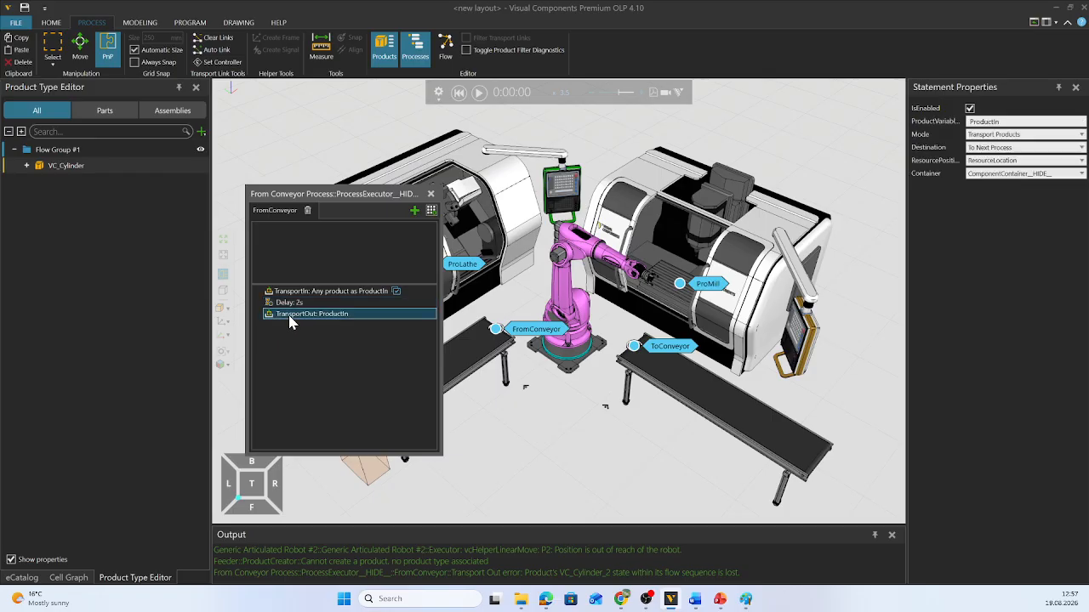
{"action": "left_click", "coordinate": [997, 149]}
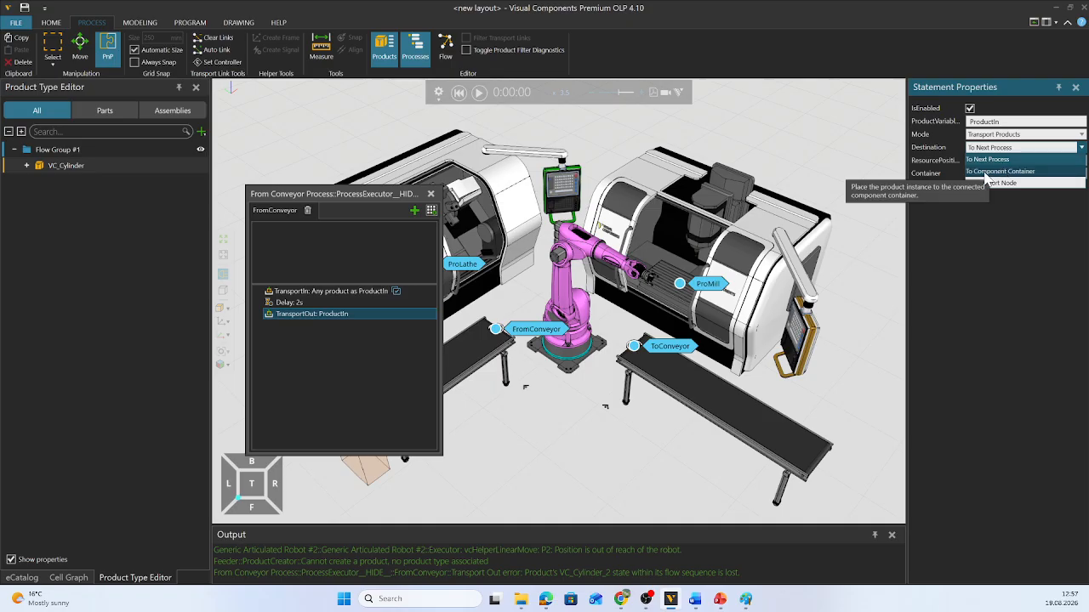
{"action": "left_click", "coordinate": [993, 276]}
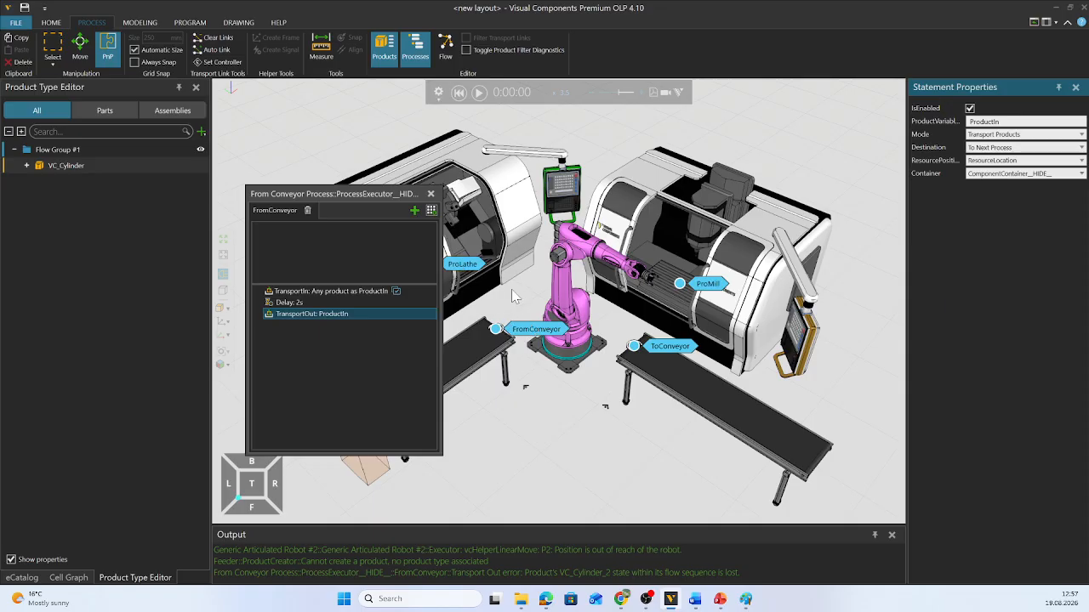
- Open the ProLathe machine's process routine and examine the Source options of its TransportIn statement
{"action": "left_click_drag", "start_coordinate": [339, 202], "coordinate": [261, 206]}
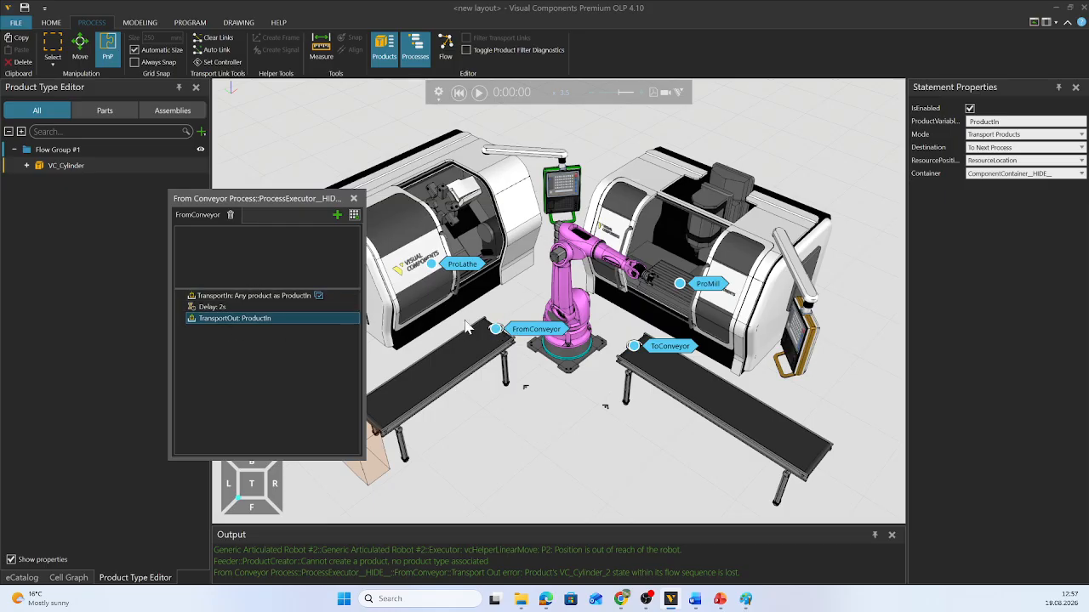
{"action": "left_click", "coordinate": [436, 268]}
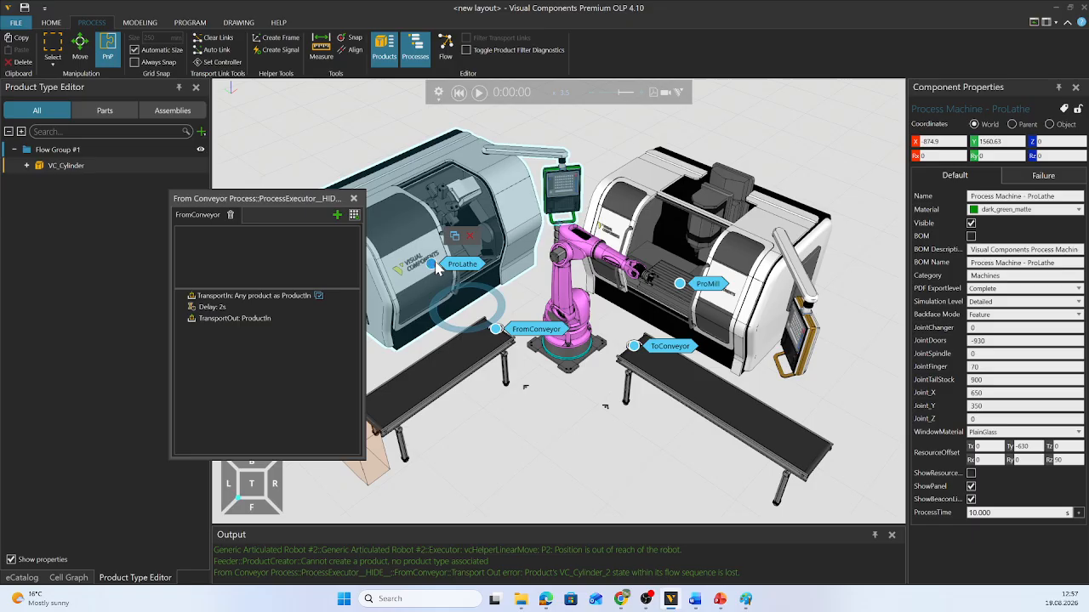
{"action": "double_click", "coordinate": [436, 268]}
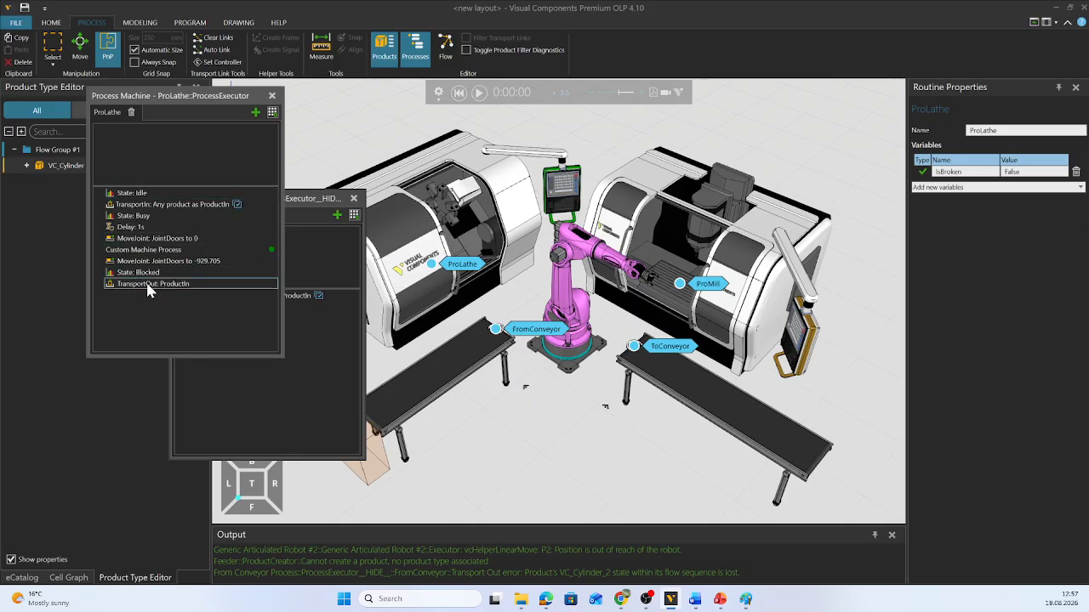
{"action": "left_click", "coordinate": [142, 209]}
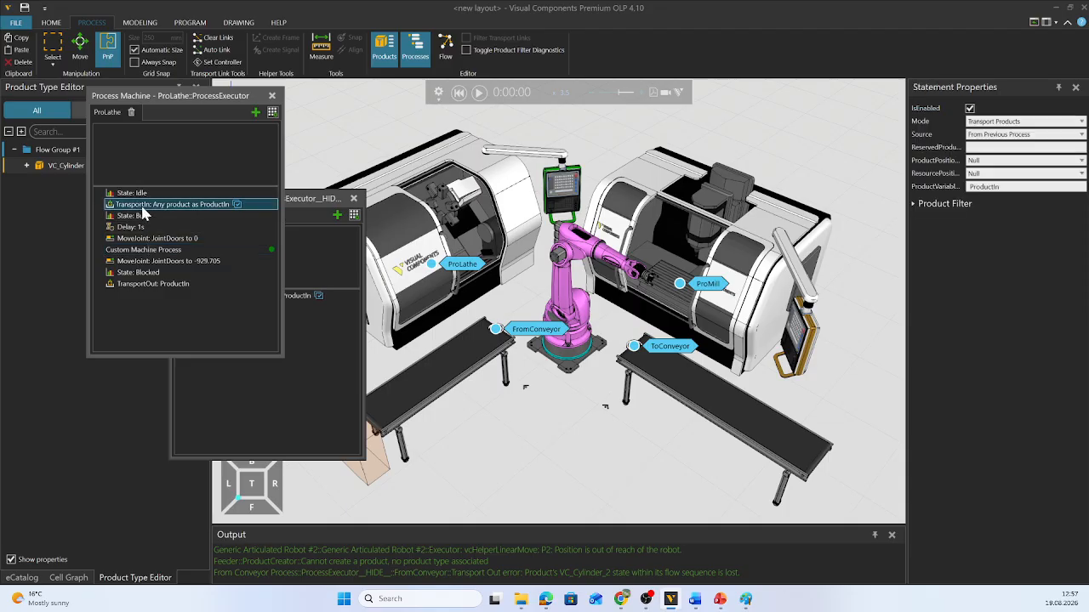
{"action": "left_click", "coordinate": [1005, 134]}
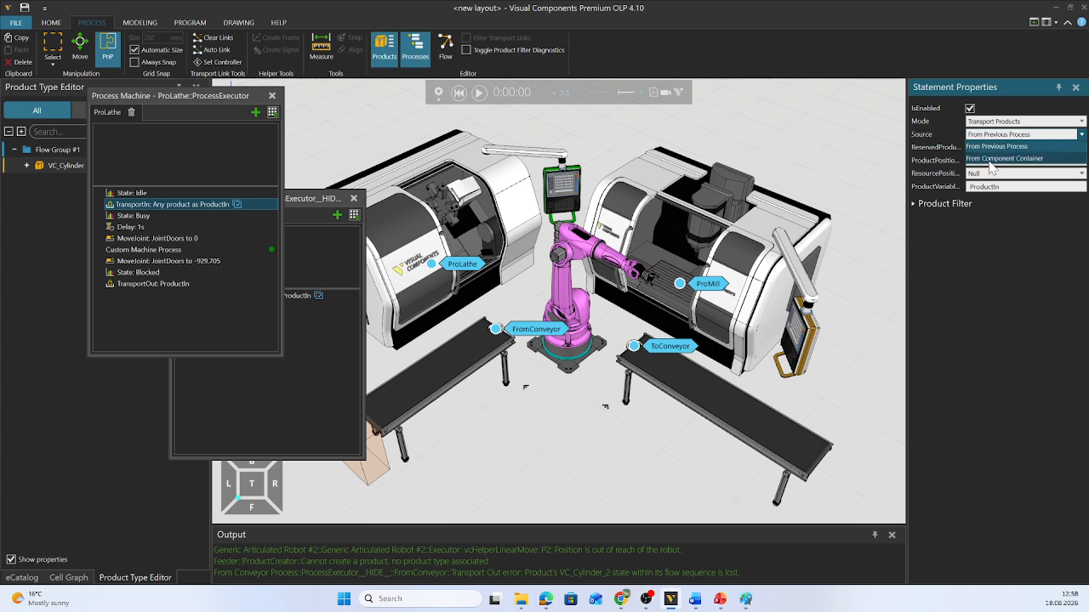
{"action": "left_click", "coordinate": [1004, 210]}
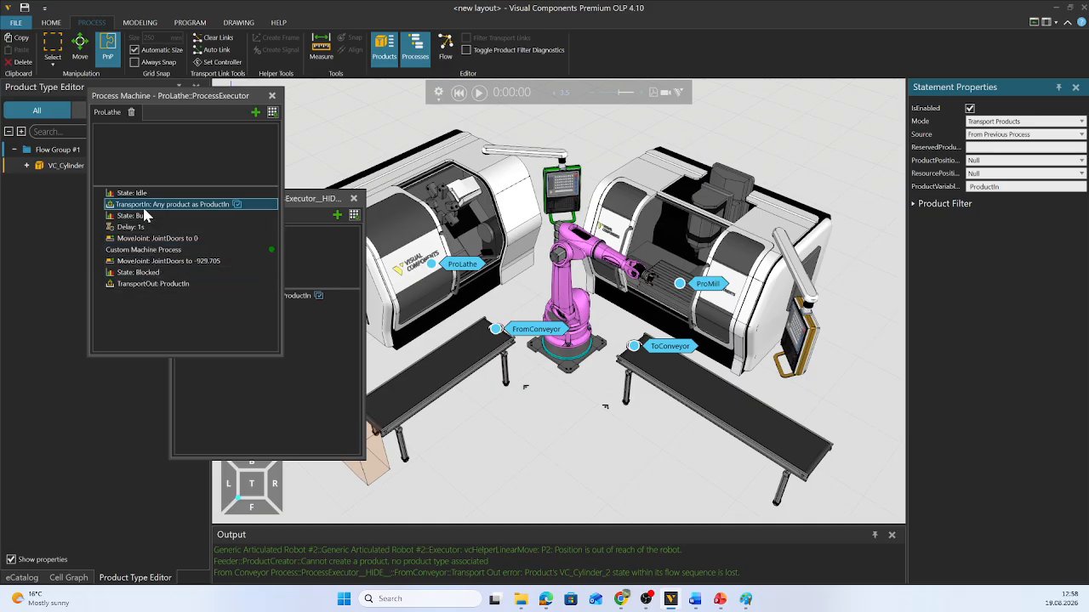
- Examine the Destination options of the ProLathe routine's TransportOut statement, keeping To Next Process selected
{"action": "left_click", "coordinate": [150, 284]}
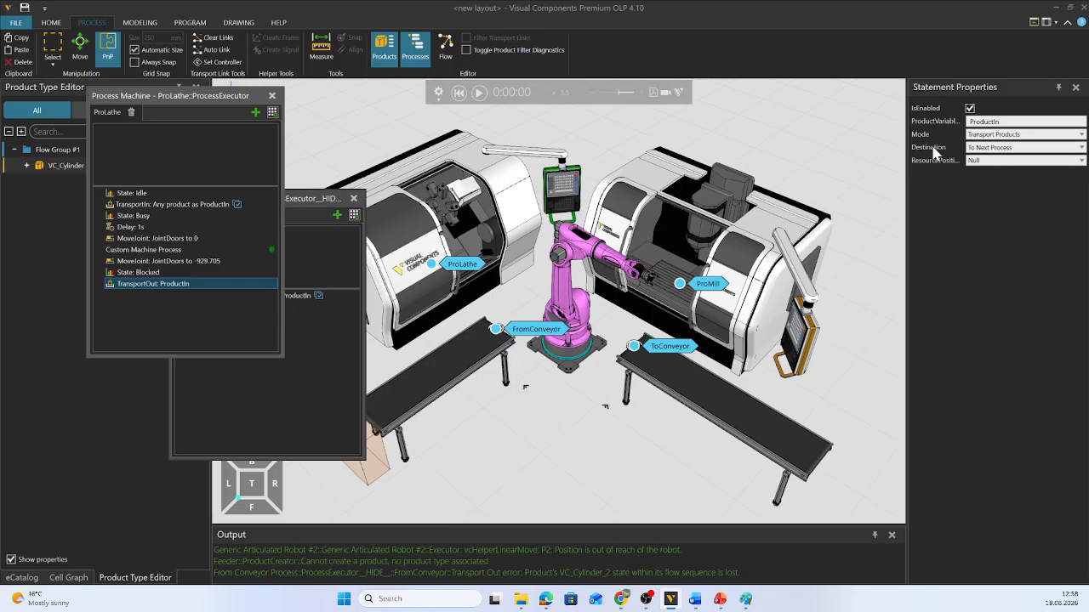
{"action": "left_click", "coordinate": [1009, 148]}
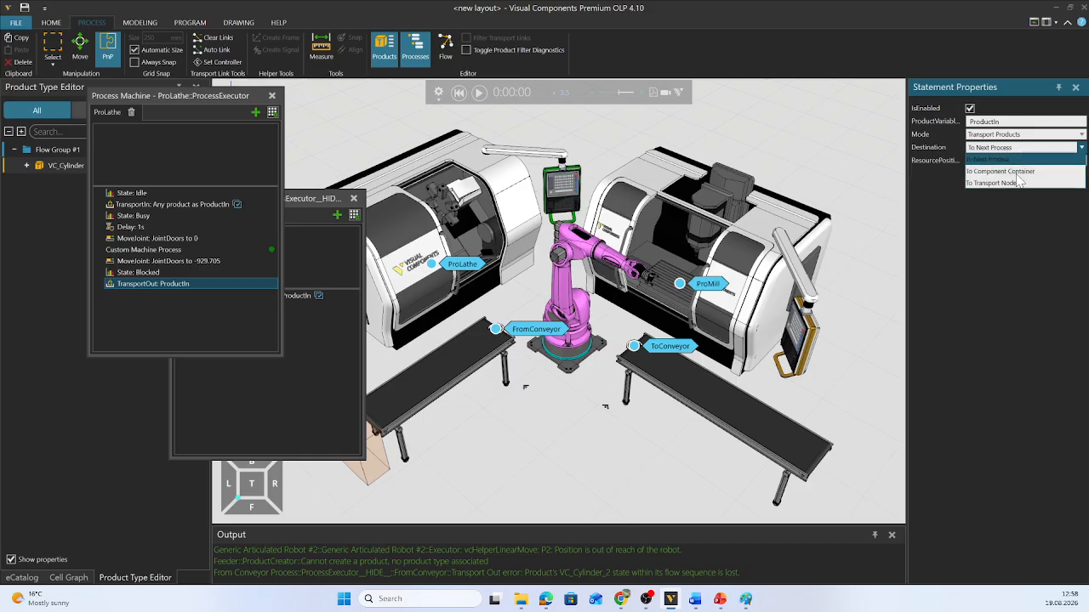
{"action": "left_click", "coordinate": [1000, 159]}
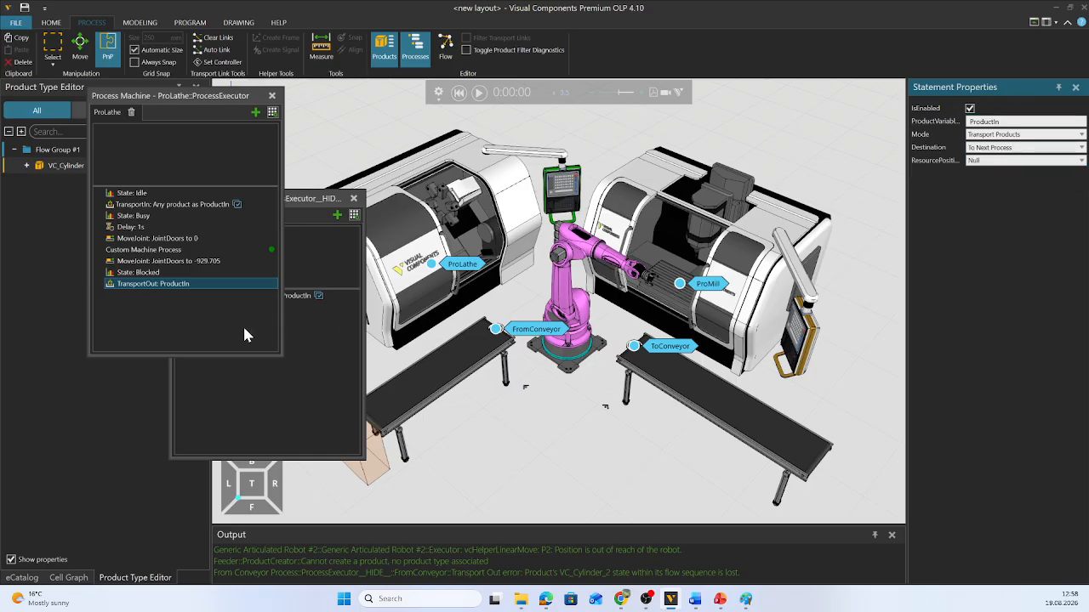
- Close the ProLathe and FromConveyor routine editors and open the ToConveyor process routine
{"action": "left_click", "coordinate": [302, 411]}
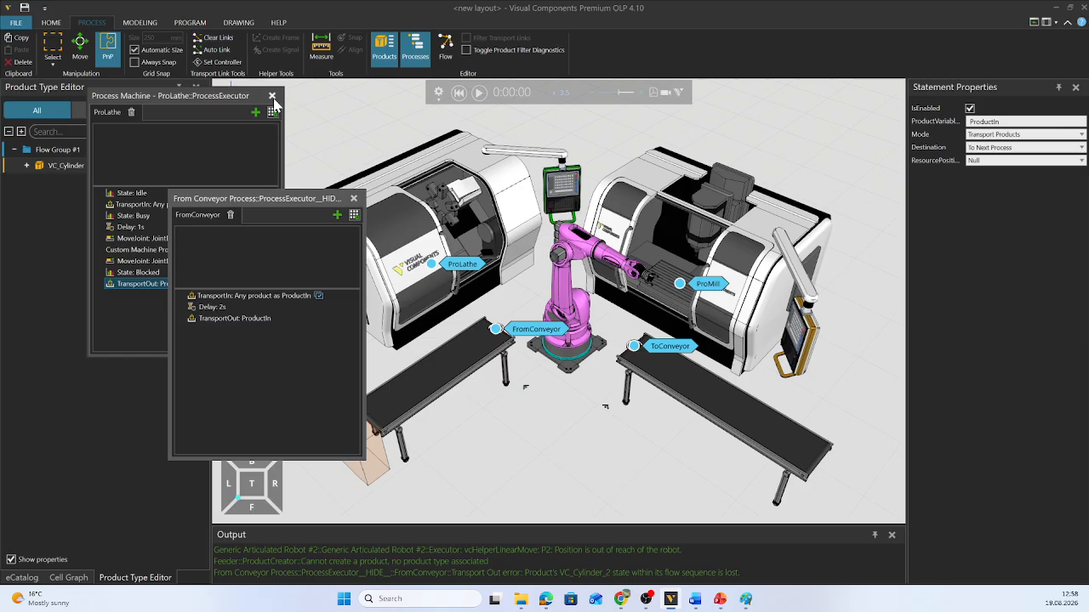
{"action": "left_click", "coordinate": [272, 96]}
{"action": "left_click", "coordinate": [353, 199]}
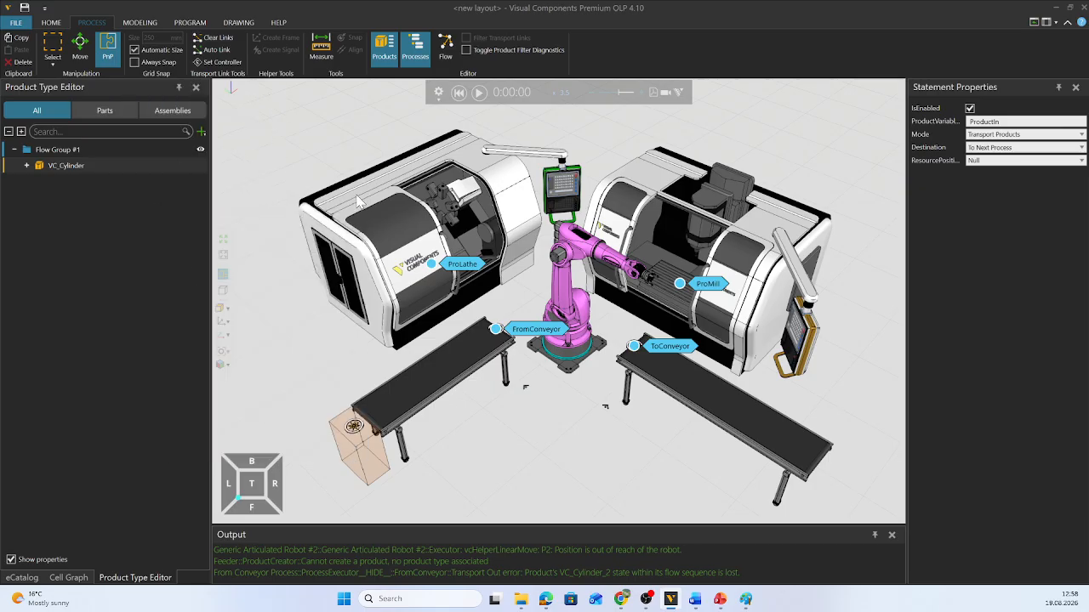
{"action": "double_click", "coordinate": [636, 348]}
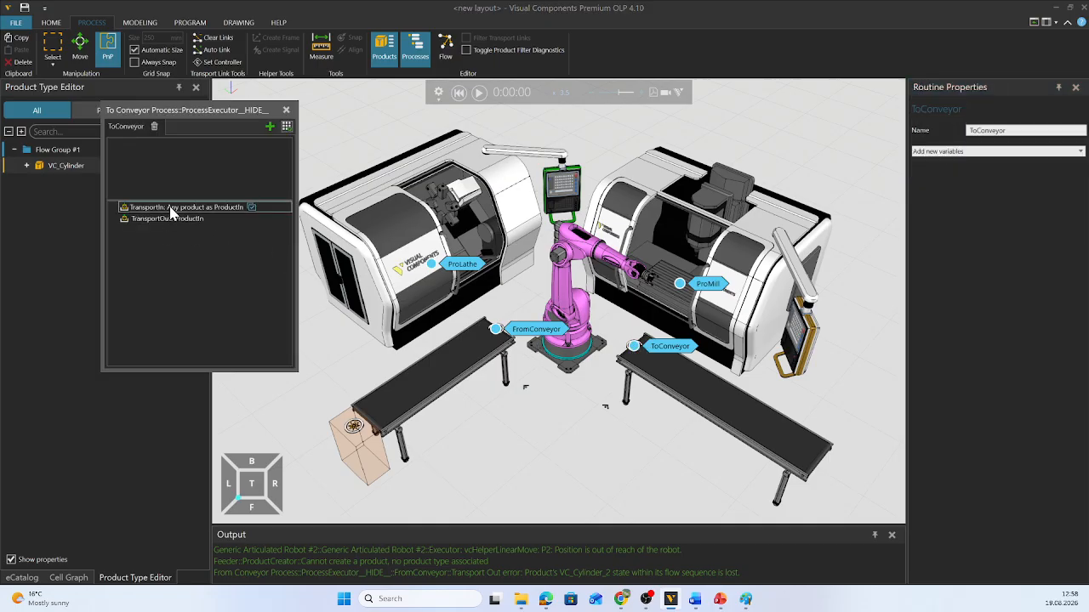
- Examine the Source options of the ToConveyor routine's TransportIn statement, keeping From Previous Process selected
{"action": "left_click", "coordinate": [172, 209]}
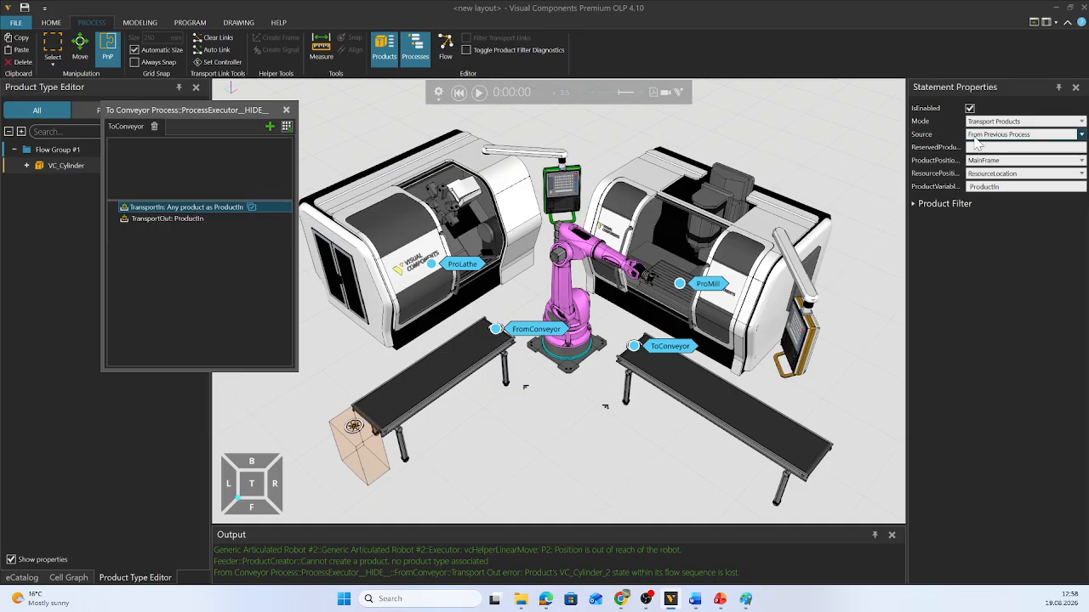
{"action": "left_click", "coordinate": [1015, 138]}
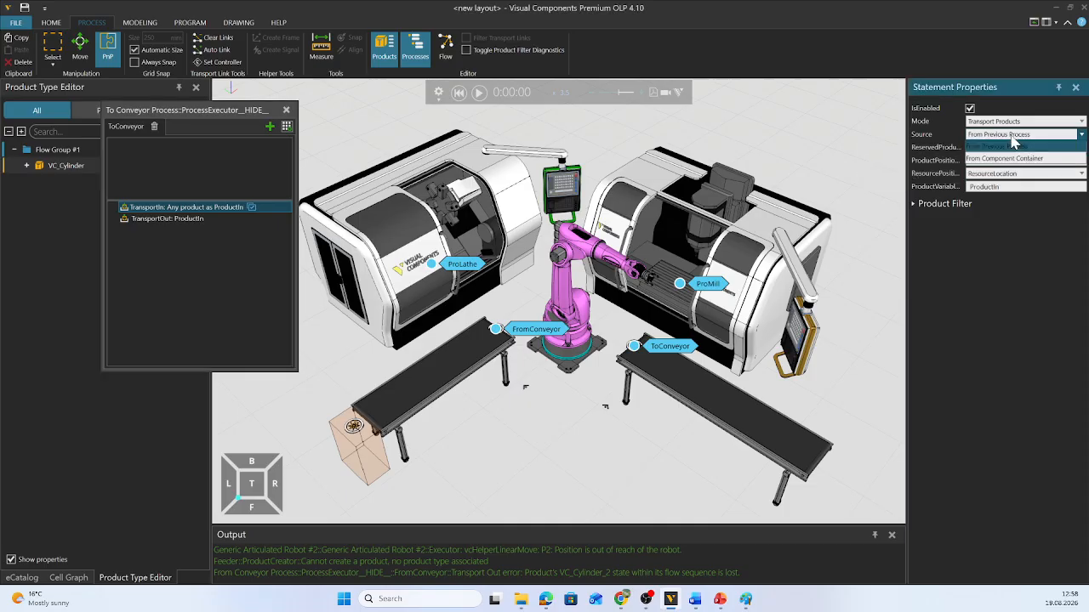
{"action": "left_click", "coordinate": [1011, 137]}
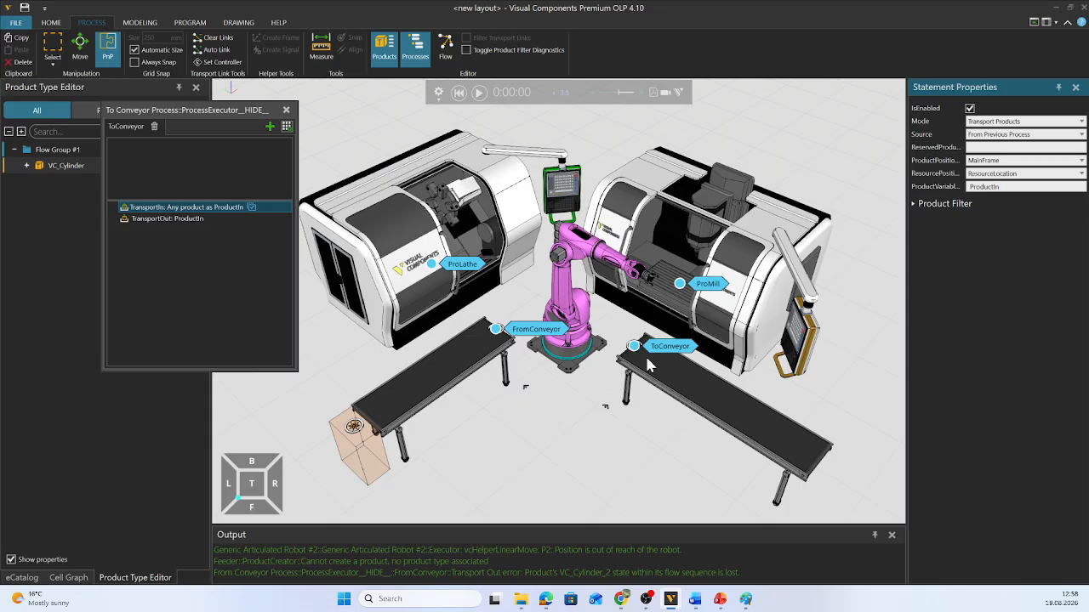
- Examine the Destination options of the ToConveyor routine's TransportOut statement, keeping To Component Container selected
{"action": "left_click", "coordinate": [150, 219]}
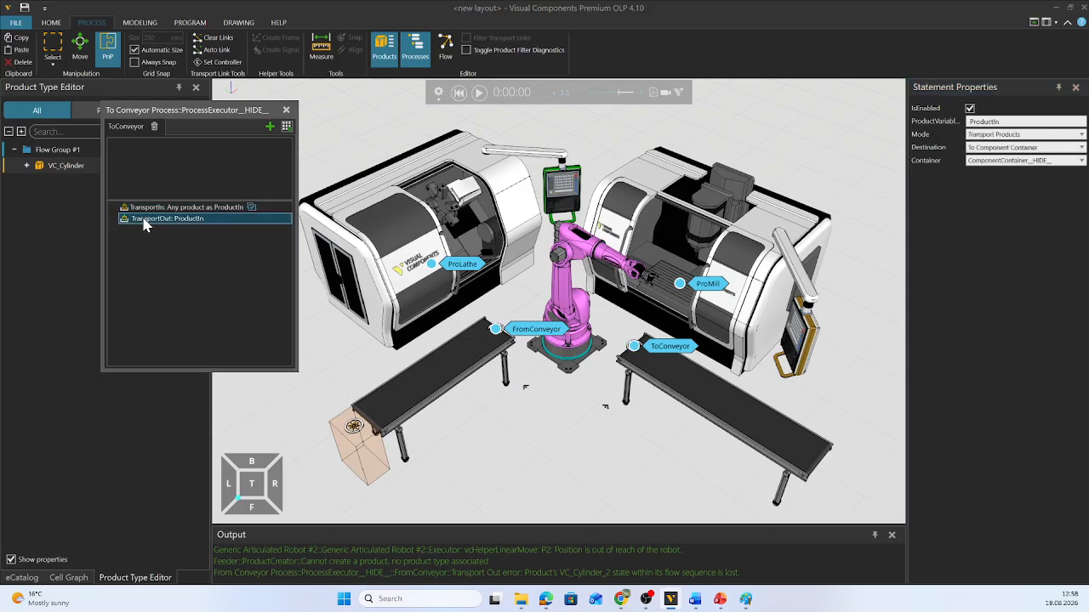
{"action": "left_click", "coordinate": [1004, 150]}
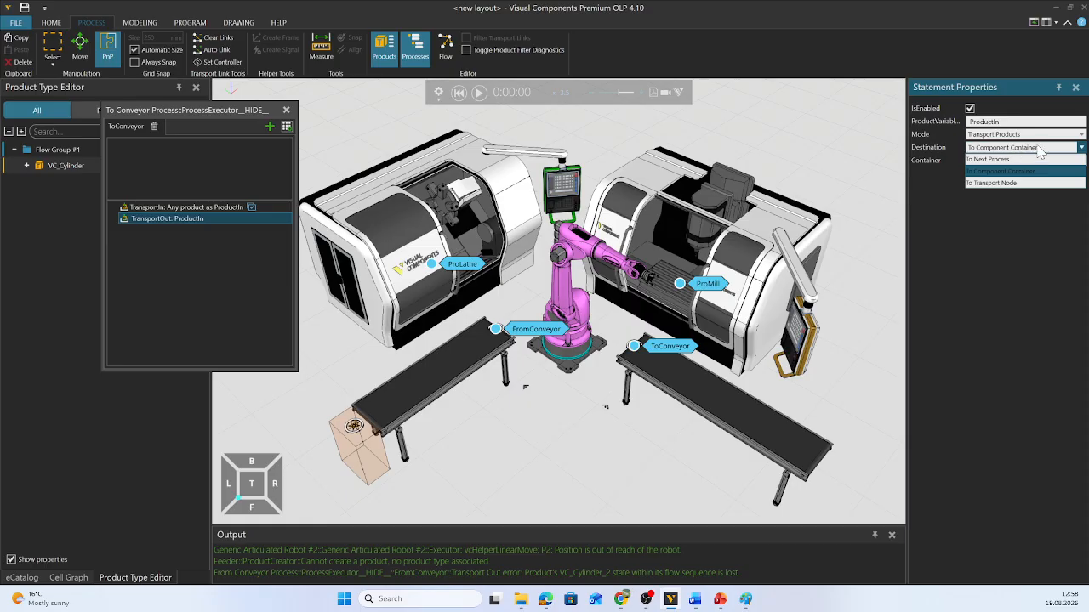
{"action": "left_click", "coordinate": [1033, 171]}
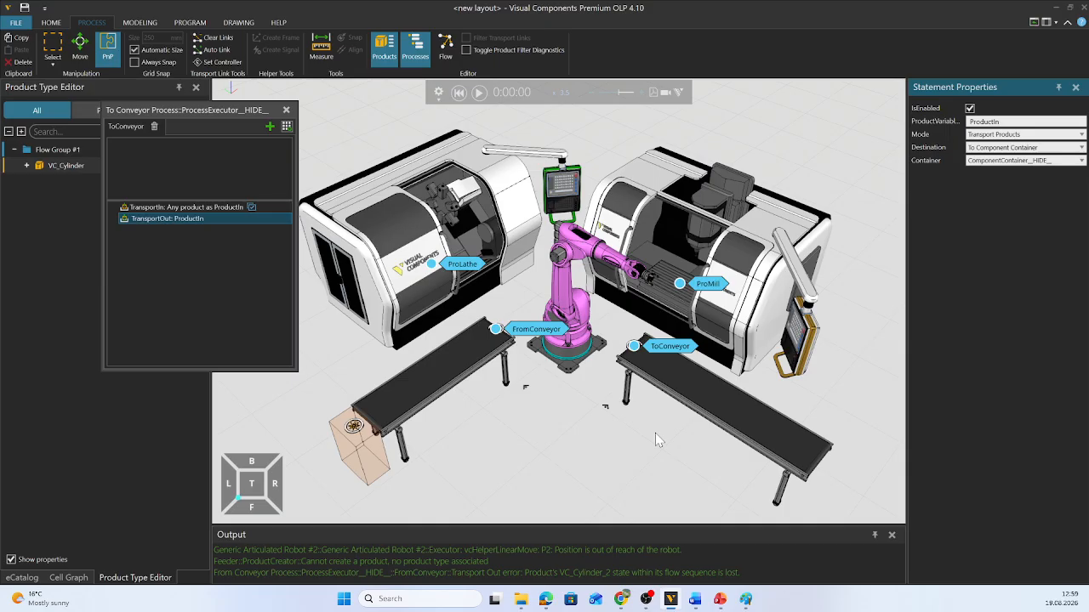
{"action": "left_click", "coordinate": [583, 481]}
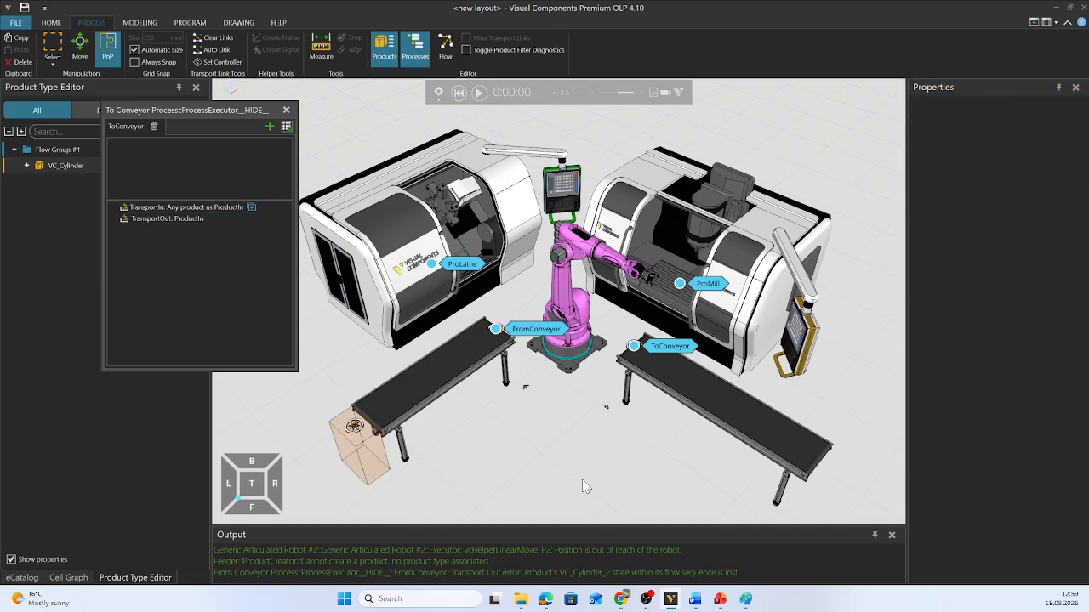
{"action": "left_click", "coordinate": [164, 290]}
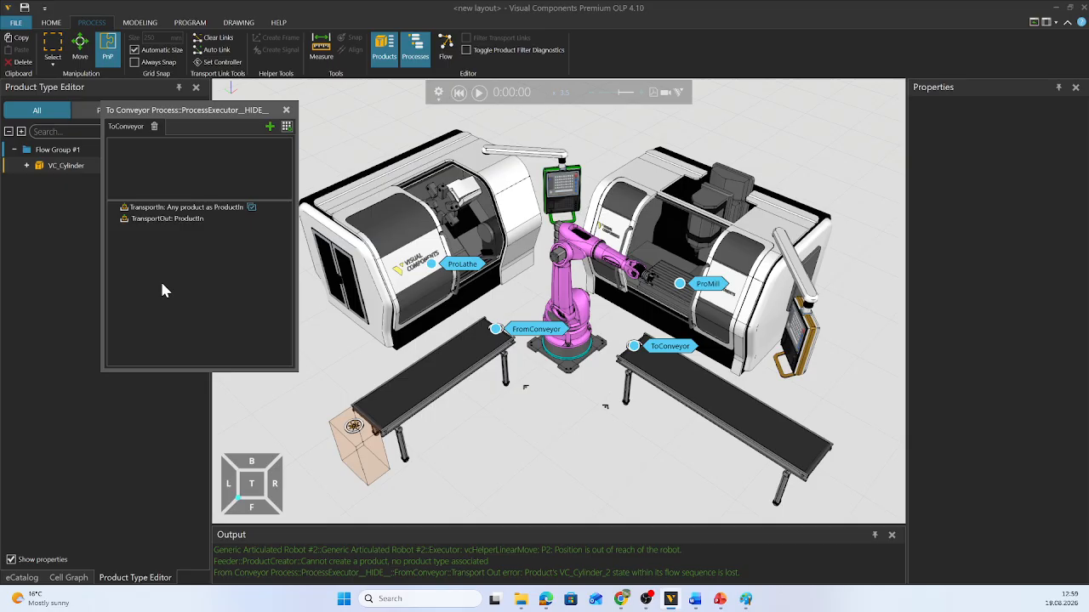
{"action": "left_click", "coordinate": [536, 475]}
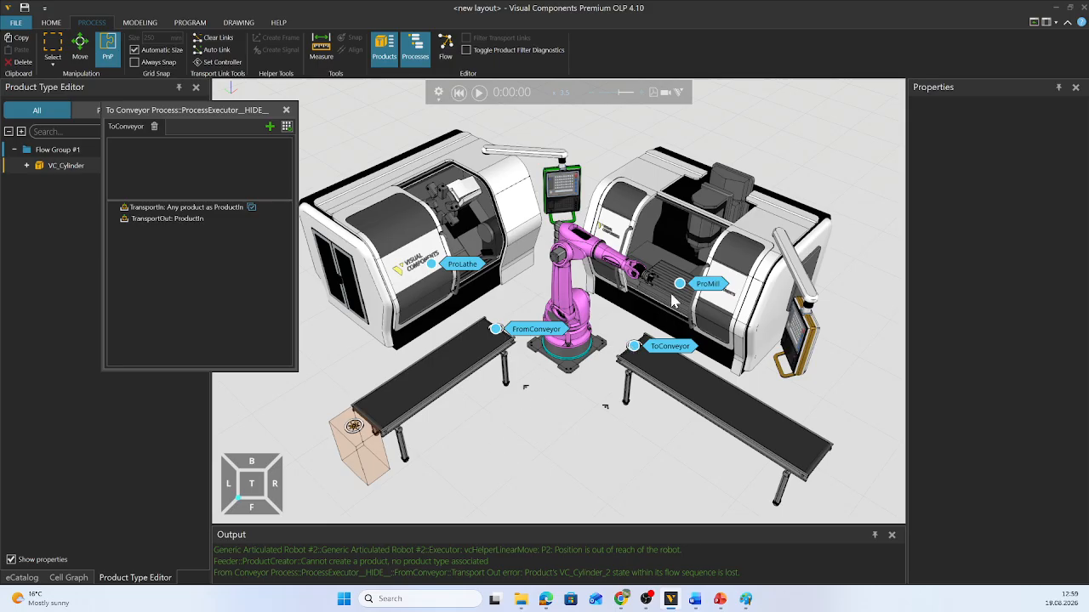
{"action": "left_click", "coordinate": [635, 345]}
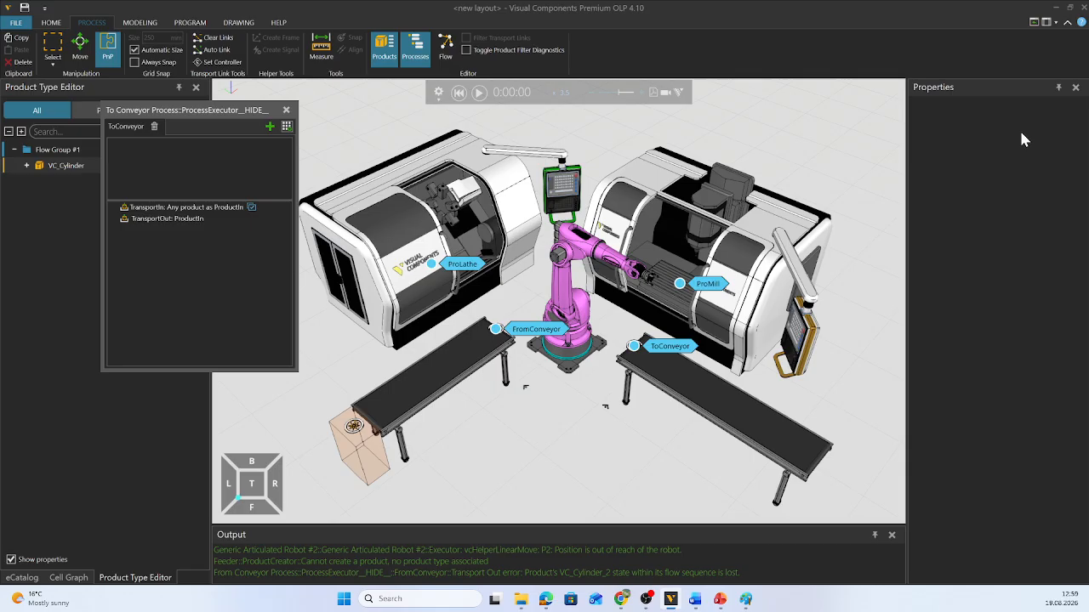
- Set the Container of the ToConveyor routine's TransportOut statement to Null
{"action": "left_click", "coordinate": [159, 220]}
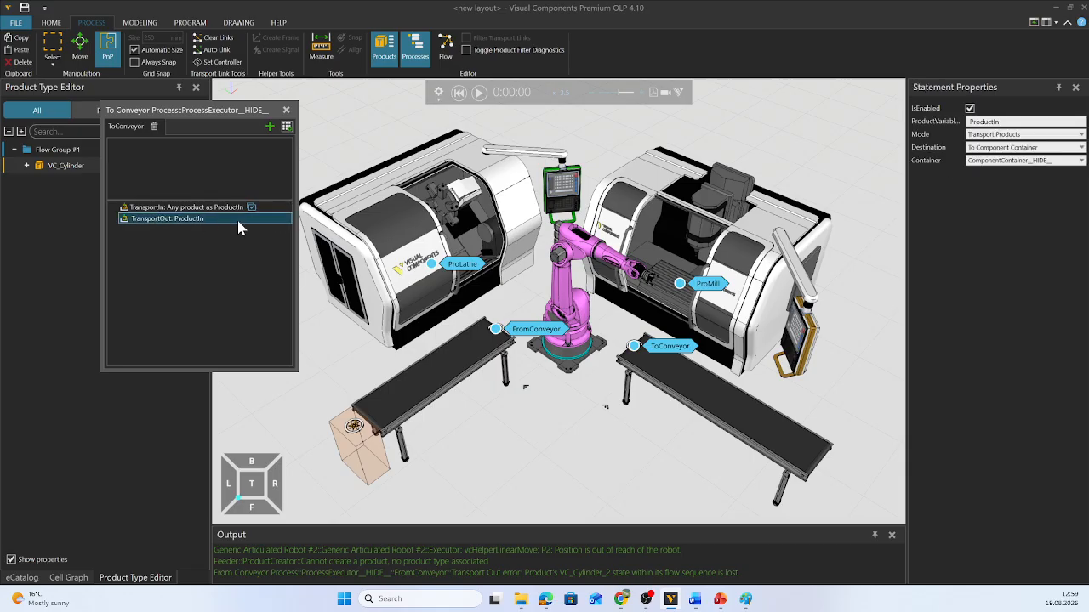
{"action": "left_click", "coordinate": [979, 160]}
{"action": "left_click", "coordinate": [1009, 173]}
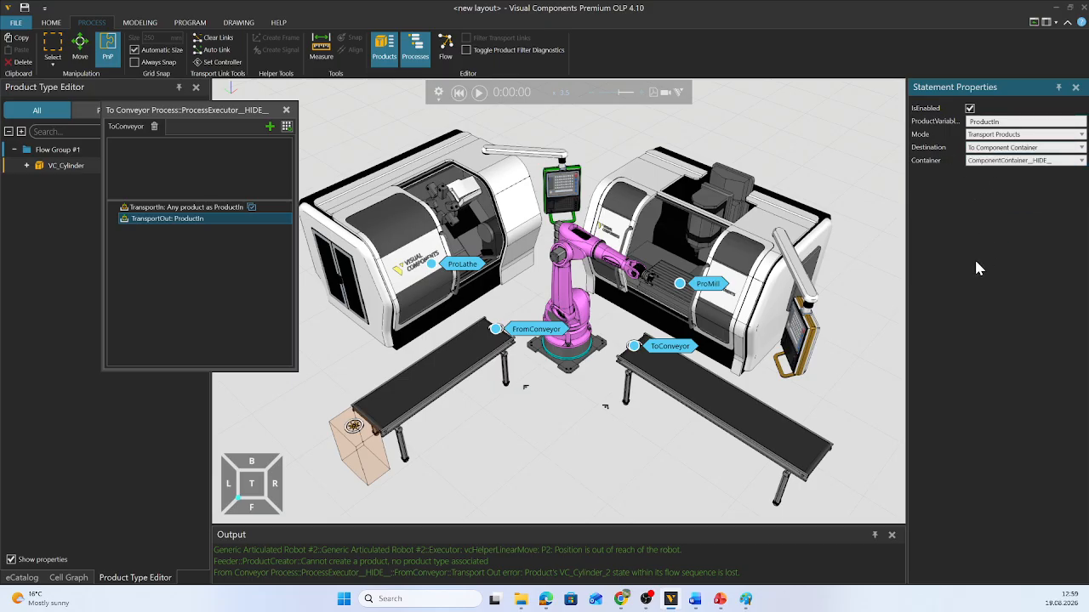
{"action": "left_click", "coordinate": [998, 161]}
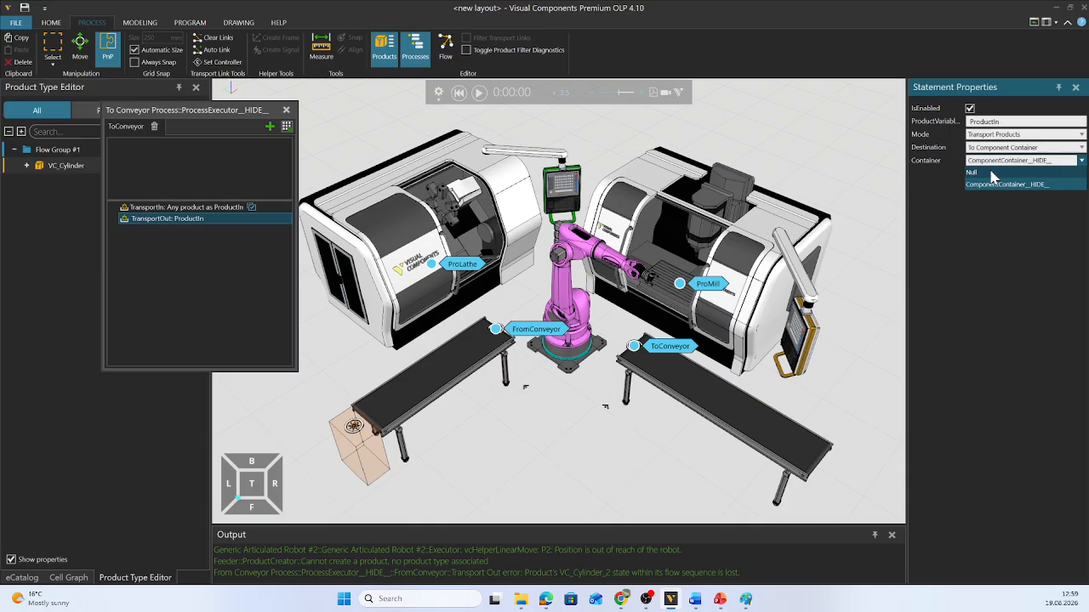
{"action": "left_click", "coordinate": [989, 172]}
{"action": "left_click", "coordinate": [992, 160]}
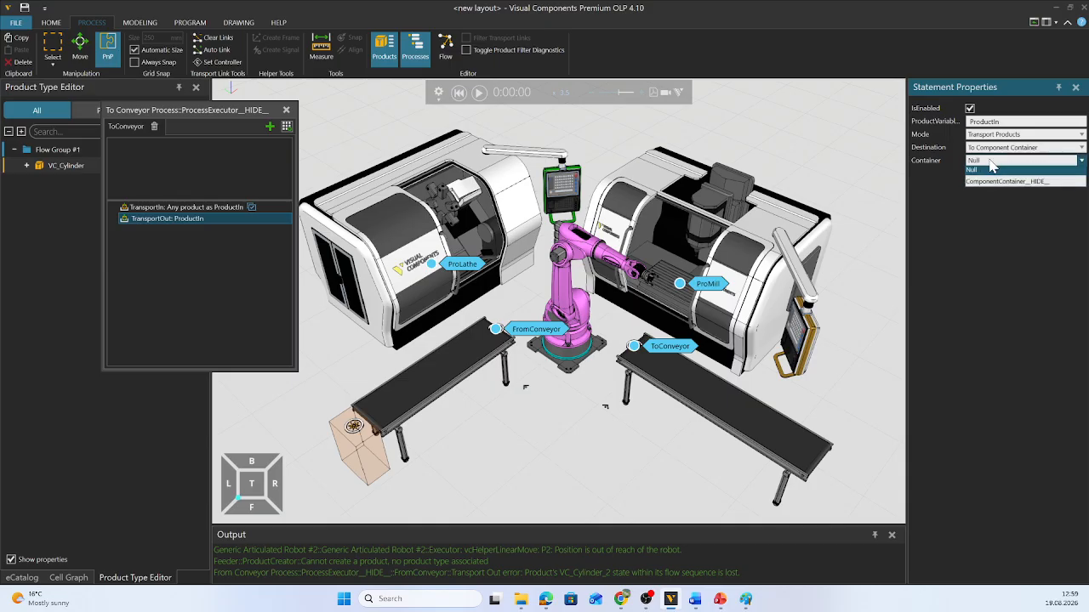
{"action": "left_click", "coordinate": [175, 216]}
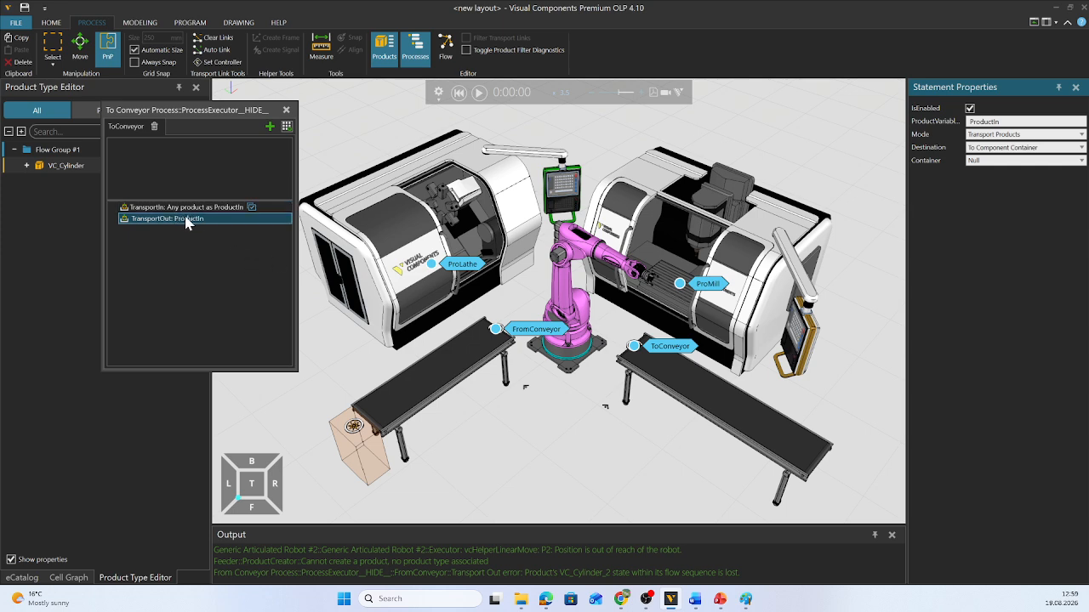
{"action": "left_click", "coordinate": [186, 219]}
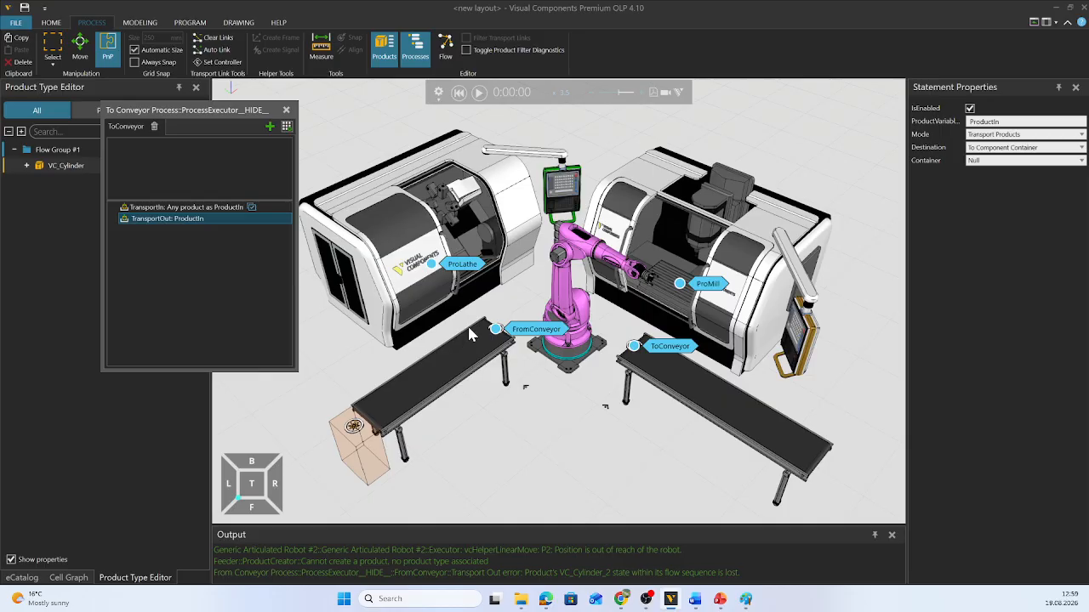
- Open the FromConveyor process routine and examine the properties of its TransportOut statement
{"action": "left_click", "coordinate": [496, 330]}
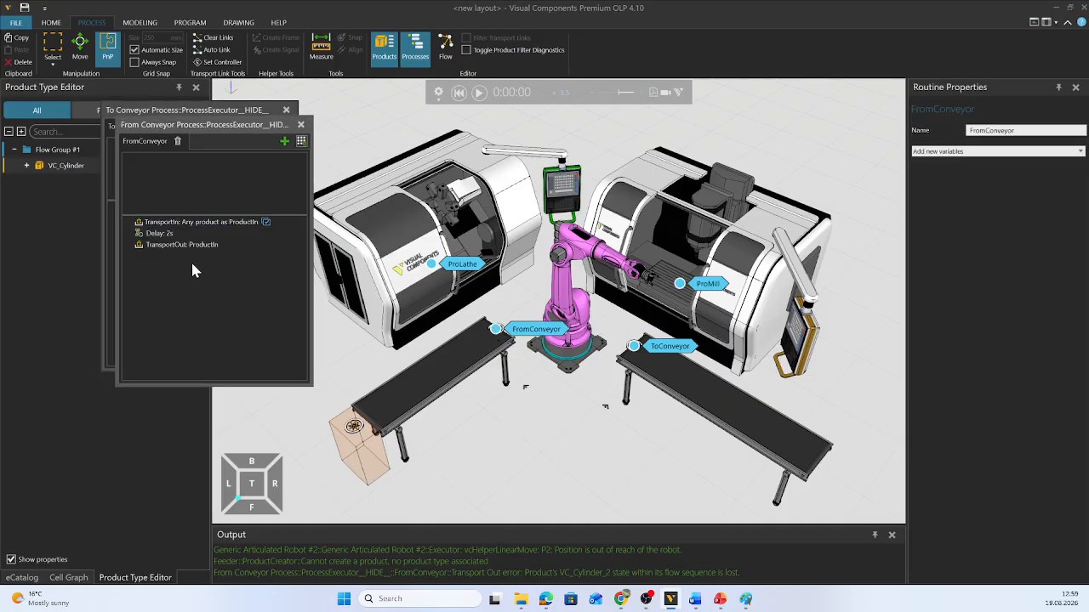
{"action": "left_click", "coordinate": [167, 245]}
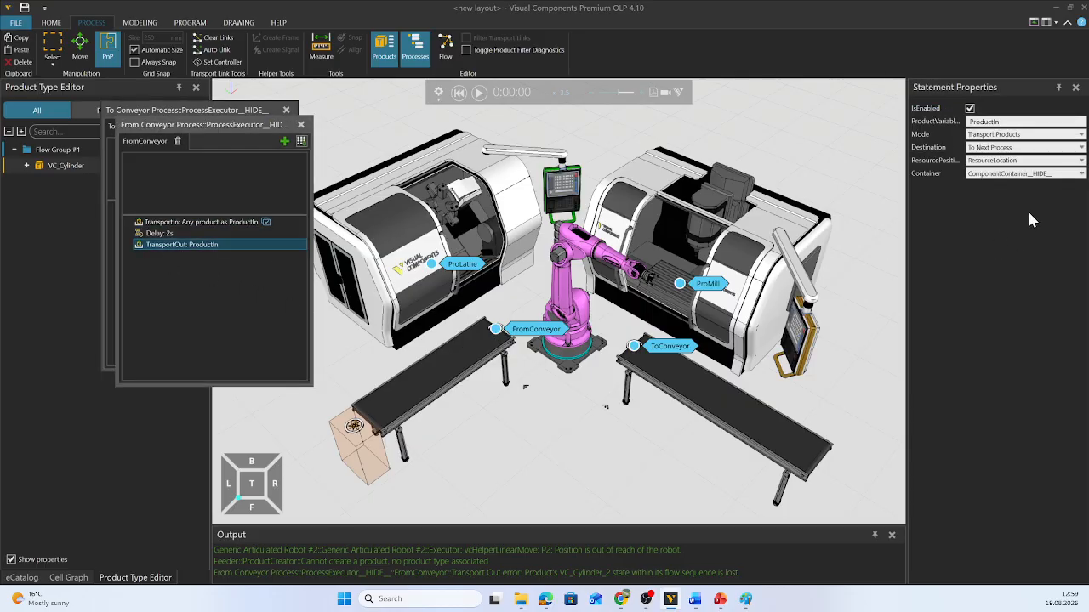
- Set the ToConveyor TransportOut statement's Container to ComponentContainer__HIDE__ and close both routine editors
{"action": "left_click", "coordinate": [632, 347]}
{"action": "left_click", "coordinate": [171, 219]}
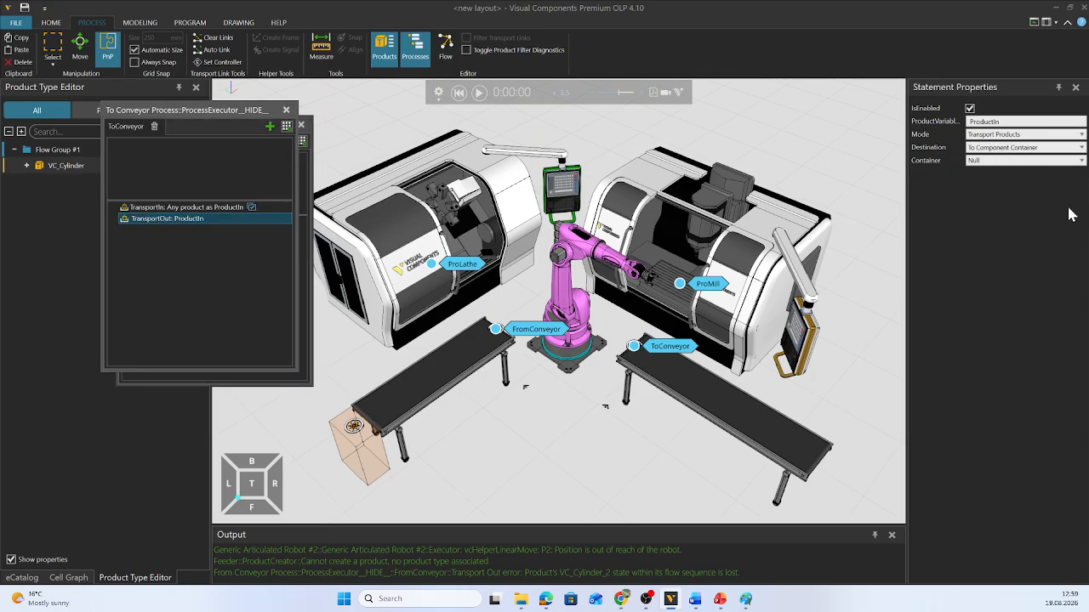
{"action": "left_click", "coordinate": [1037, 161]}
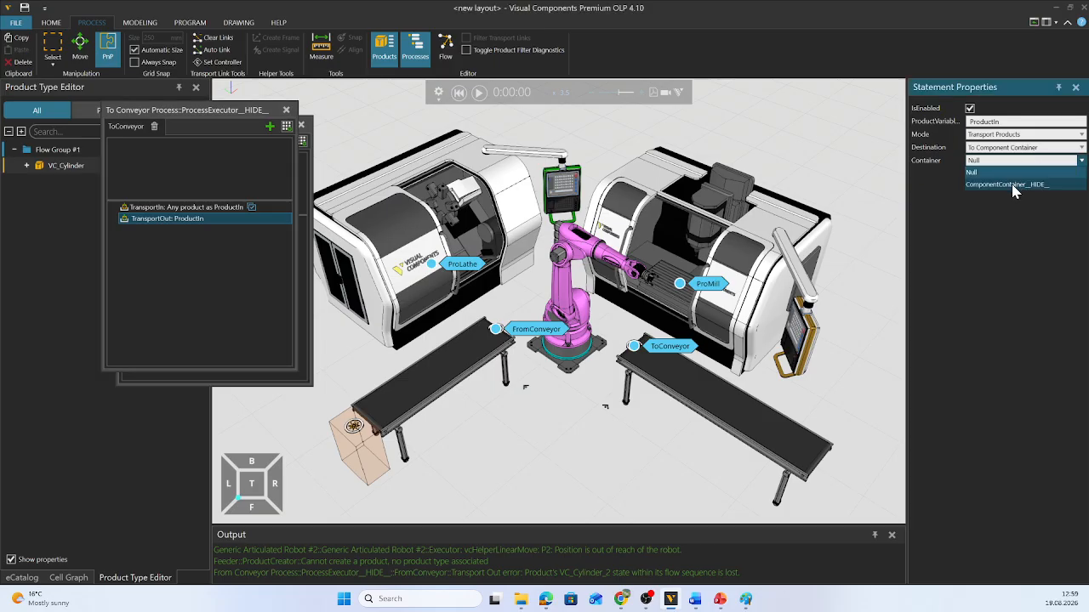
{"action": "left_click", "coordinate": [1008, 182]}
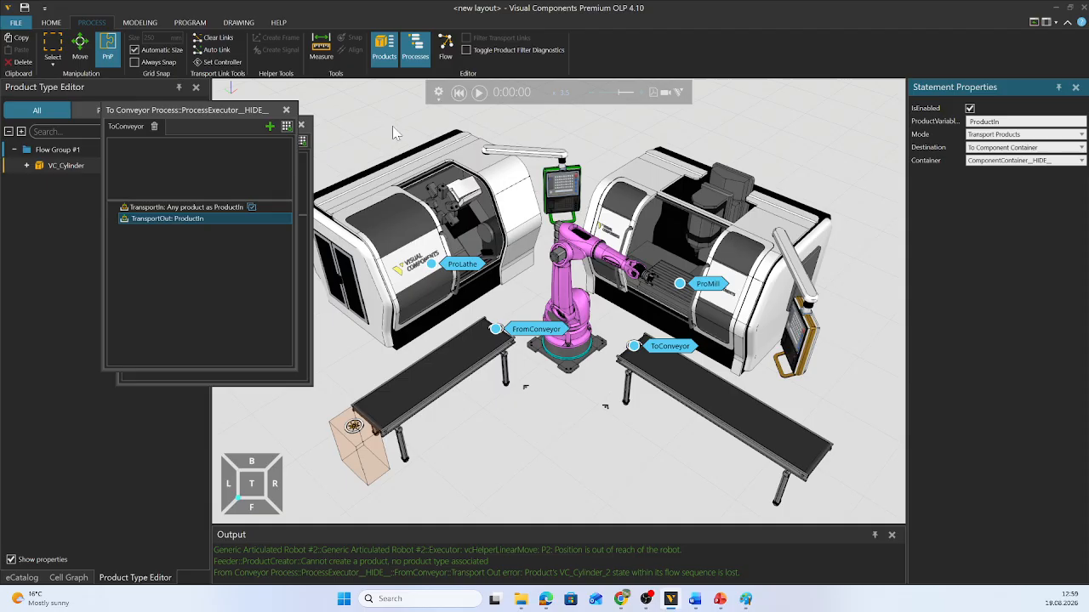
{"action": "left_click", "coordinate": [287, 111]}
{"action": "left_click", "coordinate": [300, 125]}
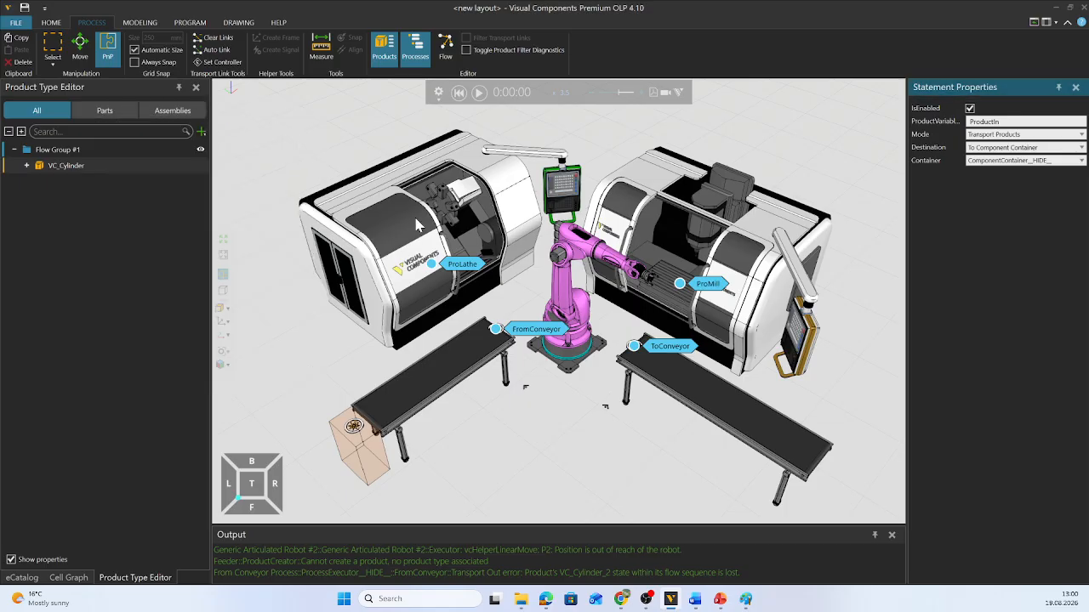
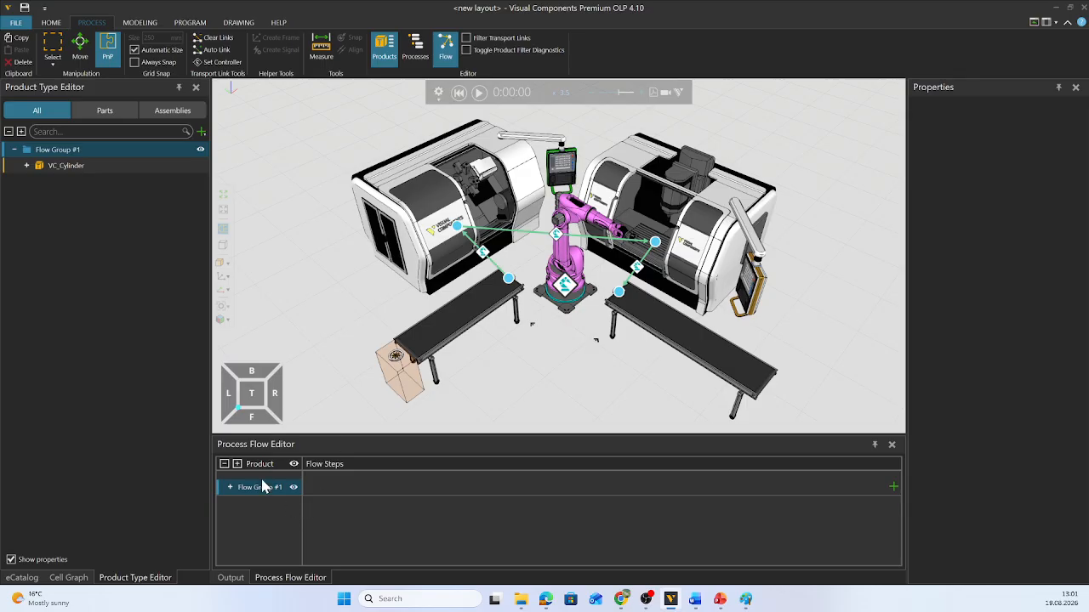
- Delete the three robot transport links between FromConveyor, ProLathe, ProMill and ToConveyor
{"action": "left_click", "coordinate": [352, 490]}
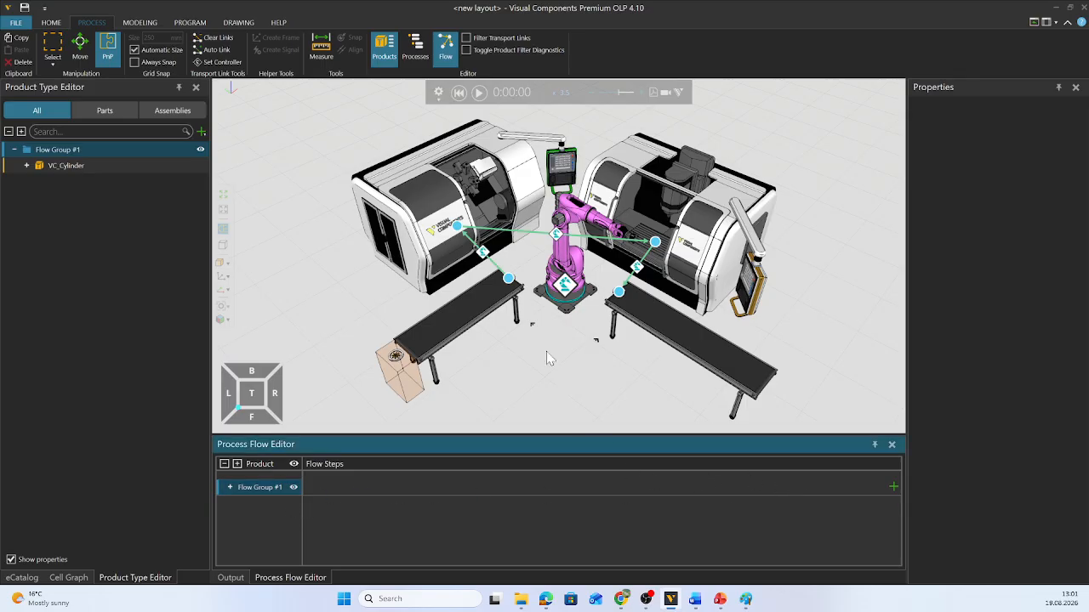
{"action": "left_click", "coordinate": [484, 254]}
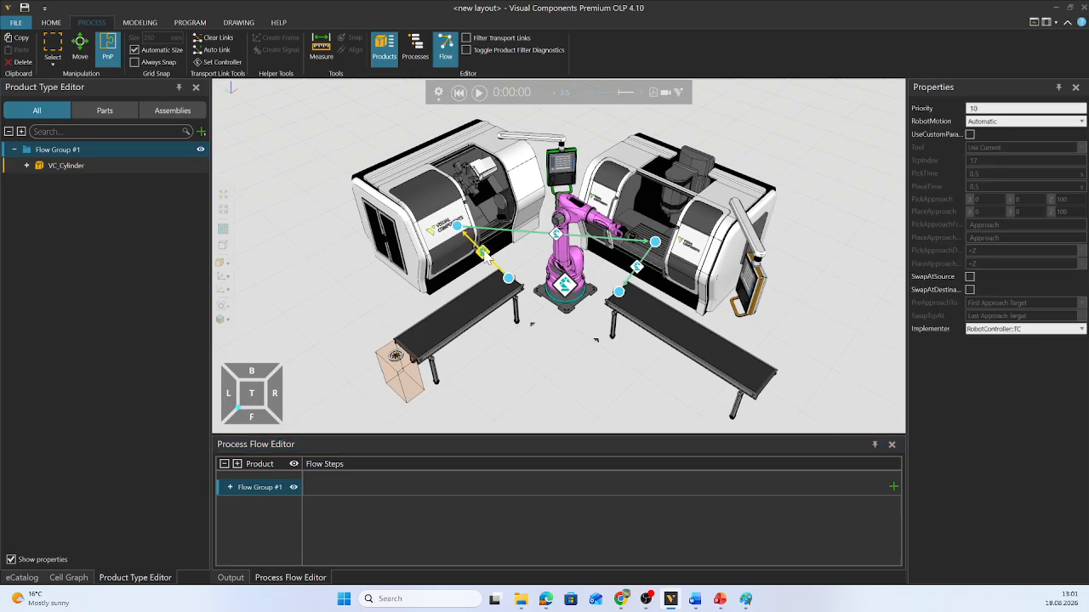
{"action": "left_click", "coordinate": [500, 247]}
{"action": "left_click", "coordinate": [560, 235]}
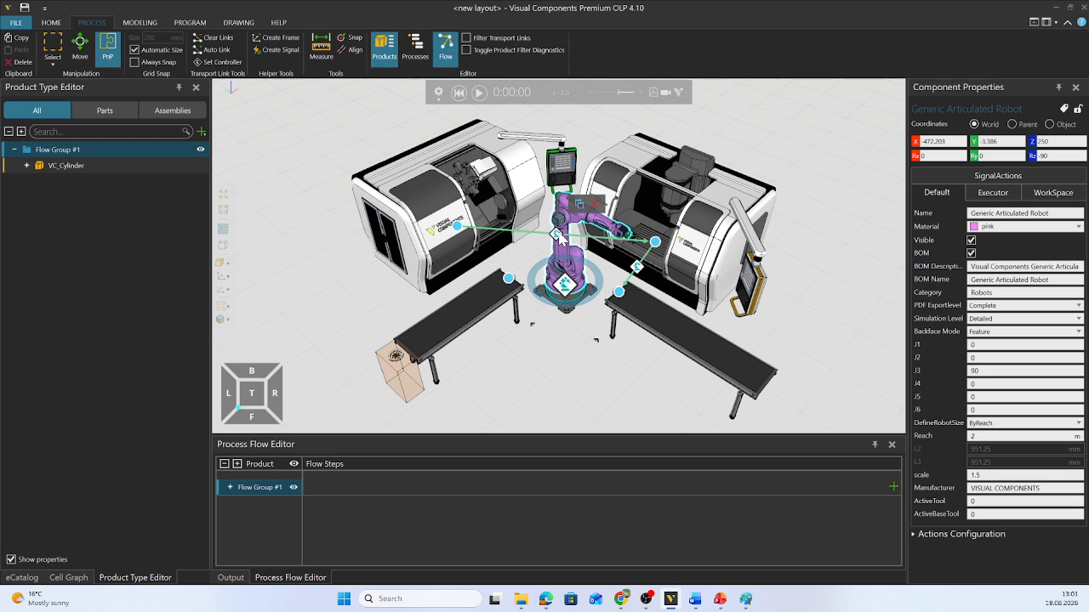
{"action": "key", "text": "Delete"}
{"action": "left_click", "coordinate": [638, 268]}
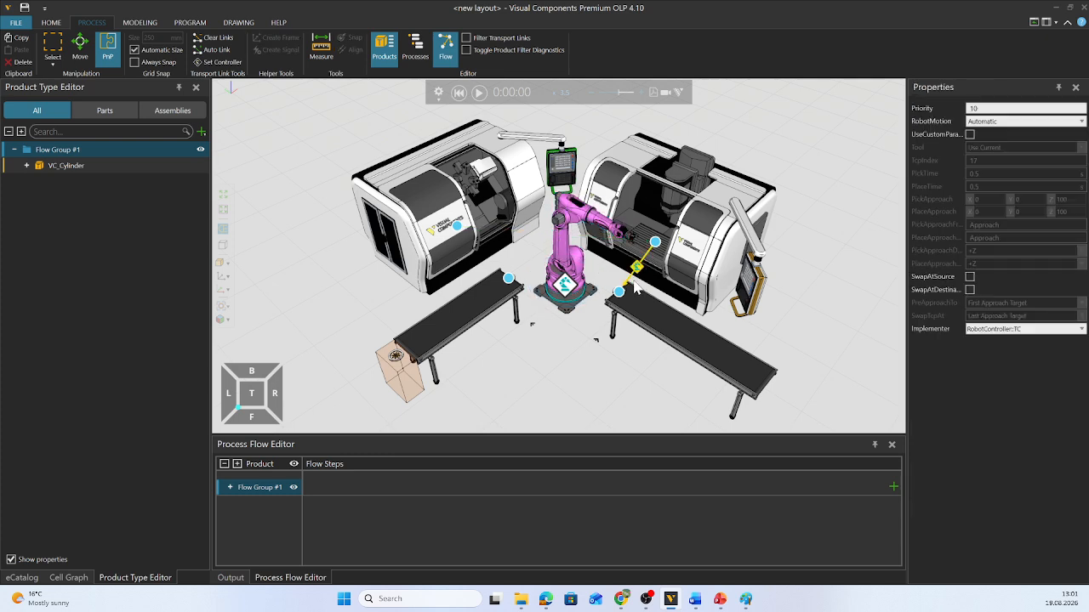
{"action": "key", "text": "Delete"}
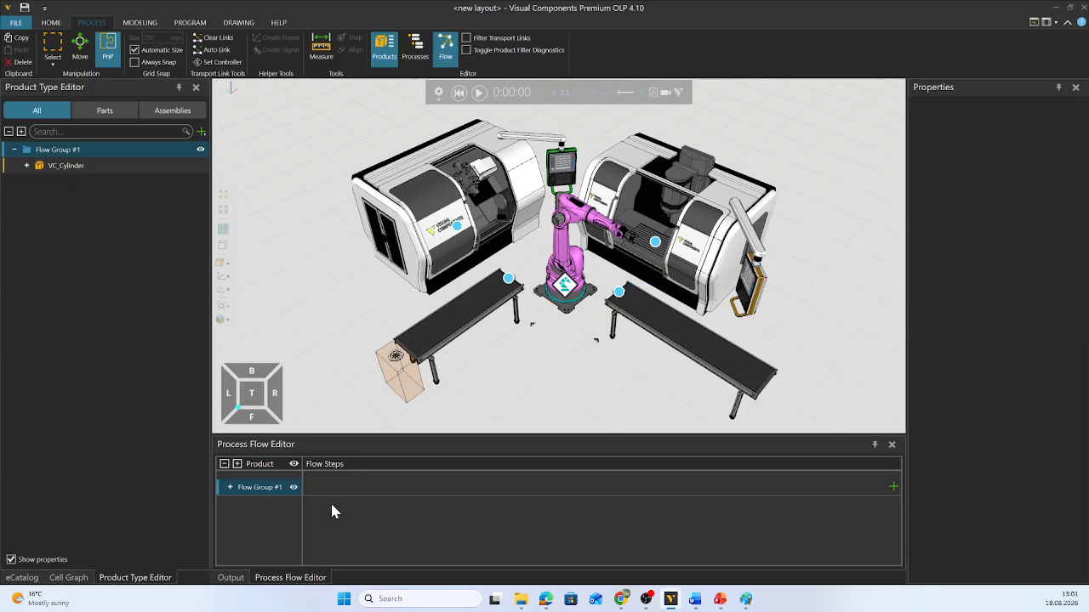
- Create robot-served transport links from FromConveyor to ProLathe, from ProLathe to ProMill, and from ProMill to ToConveyor
{"action": "left_click", "coordinate": [444, 50]}
{"action": "left_click", "coordinate": [451, 52]}
{"action": "left_click", "coordinate": [564, 287]}
{"action": "left_click", "coordinate": [458, 229]}
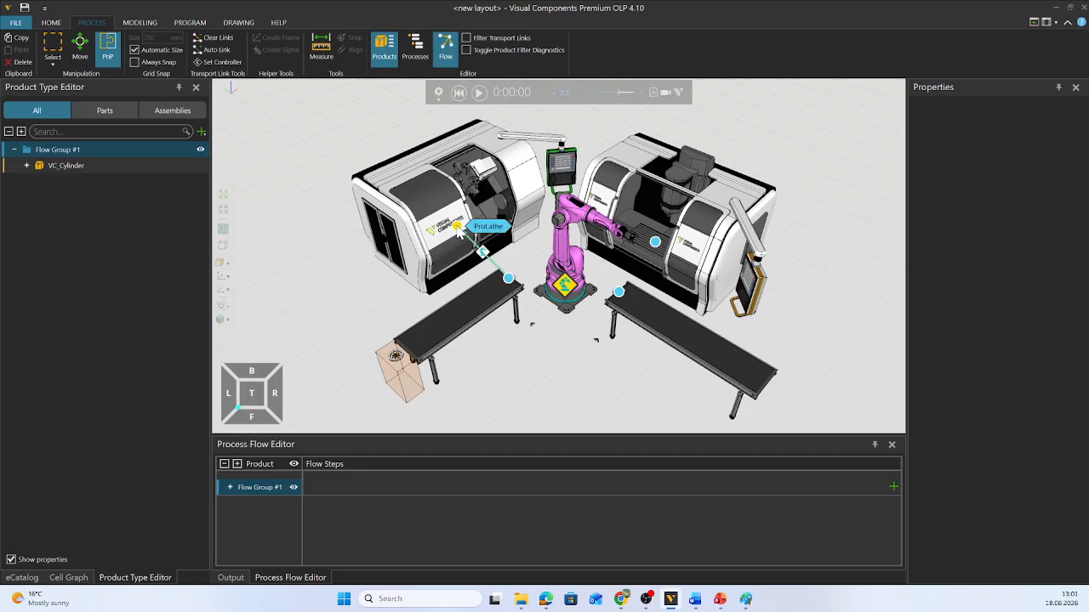
{"action": "left_click", "coordinate": [655, 242]}
{"action": "left_click", "coordinate": [619, 292]}
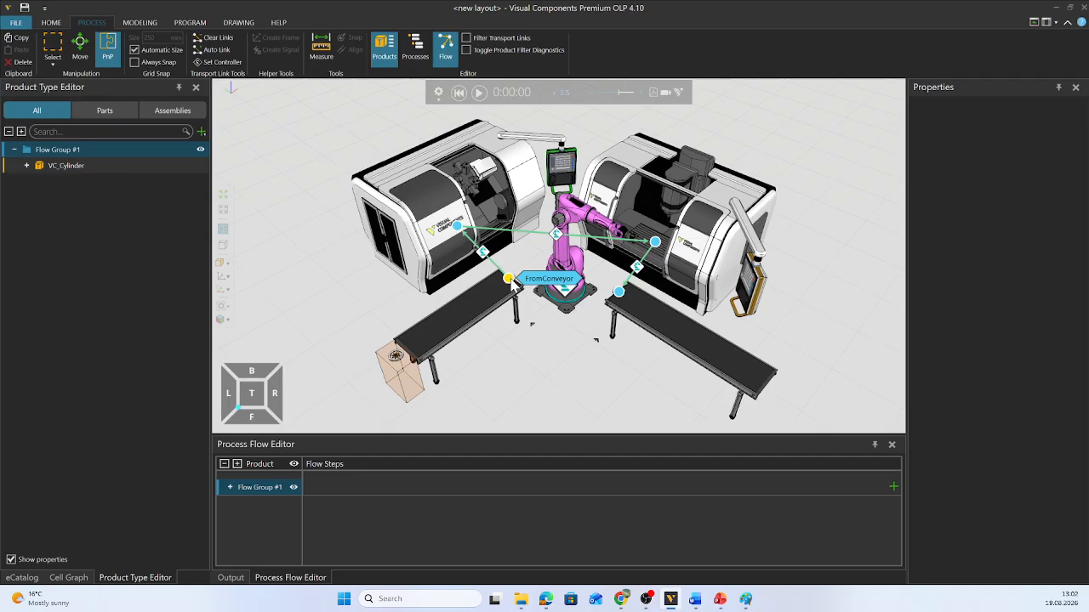
- Add FromConveyor, ProLathe, ProMill and ToConveyor in this order as the flow steps of Flow Group #1
{"action": "left_click", "coordinate": [510, 280]}
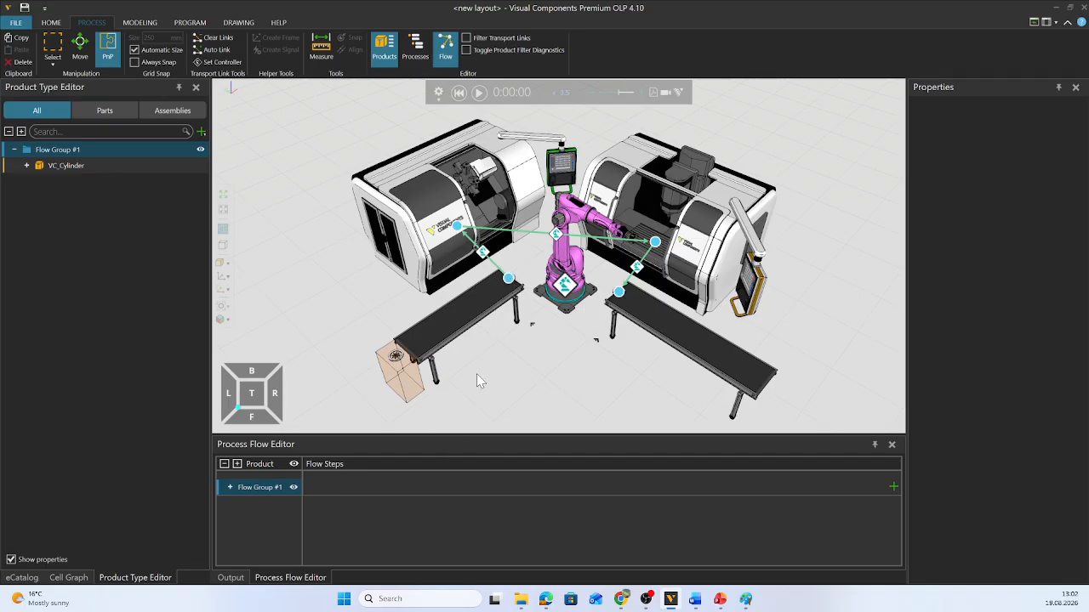
{"action": "left_click_drag", "start_coordinate": [515, 281], "coordinate": [355, 485]}
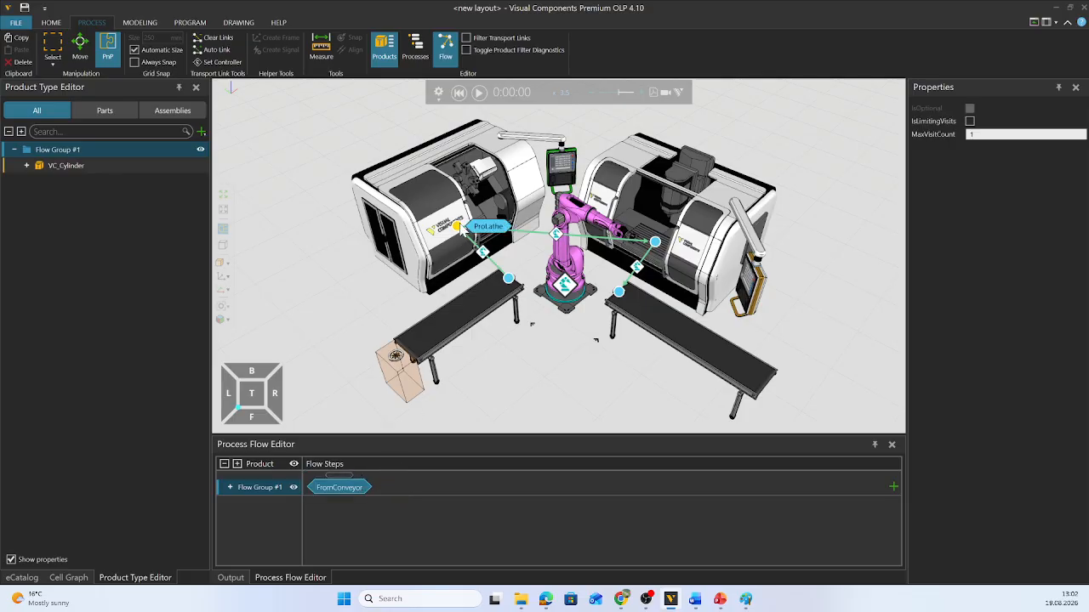
{"action": "left_click_drag", "start_coordinate": [457, 225], "coordinate": [408, 488]}
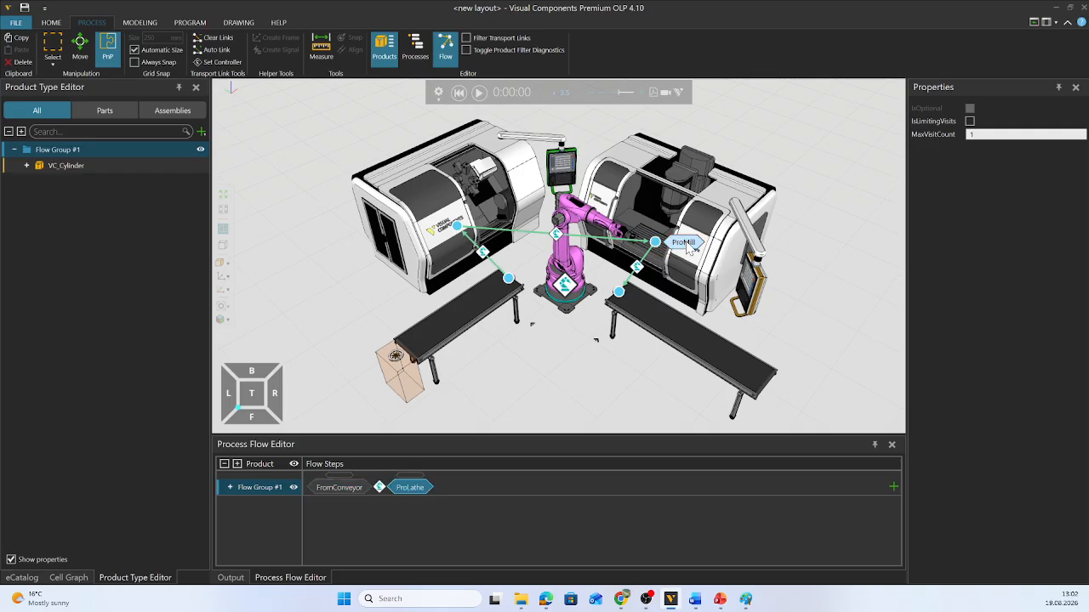
{"action": "left_click_drag", "start_coordinate": [672, 258], "coordinate": [487, 491]}
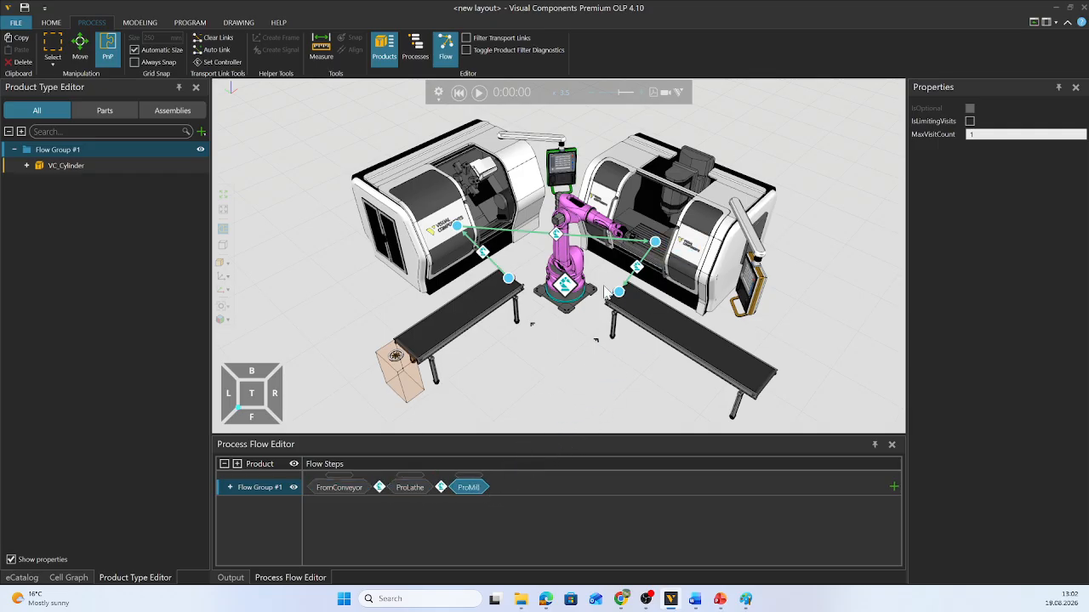
{"action": "left_click_drag", "start_coordinate": [646, 295], "coordinate": [536, 503]}
{"action": "left_click_drag", "start_coordinate": [638, 292], "coordinate": [521, 497]}
{"action": "left_click", "coordinate": [636, 518]}
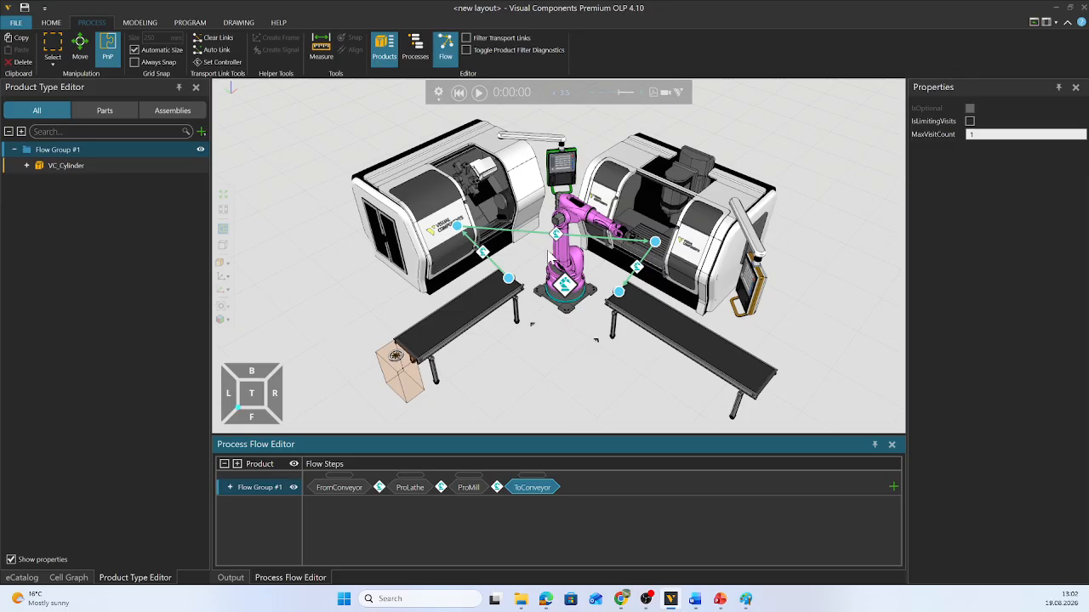
- Run the simulation at an adjusted speed and pause it once a product has passed through lathe and mill onto the exit conveyor
{"action": "left_click", "coordinate": [479, 92]}
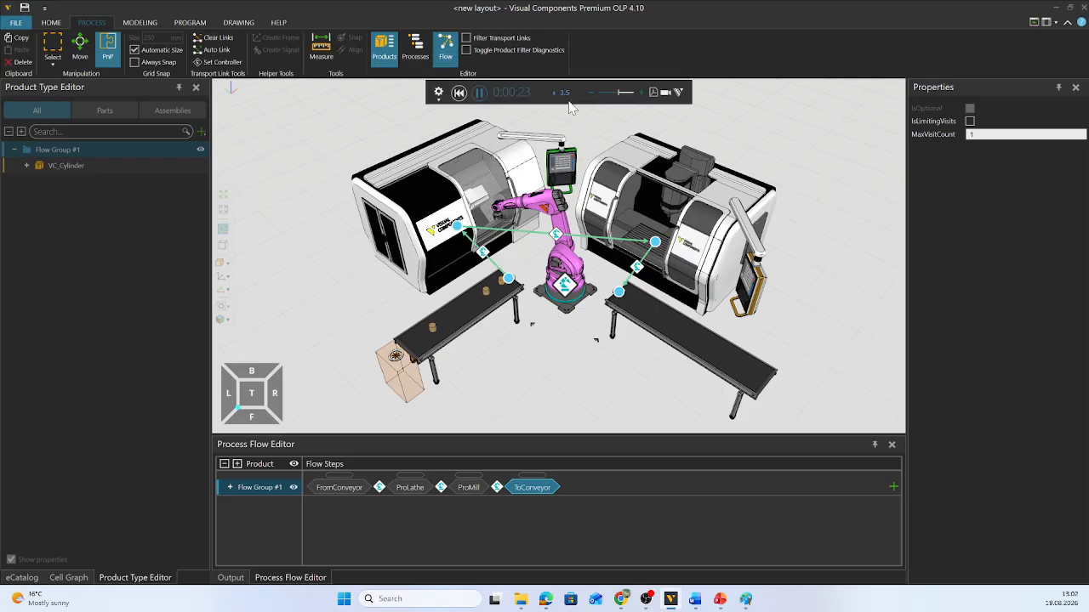
{"action": "left_click", "coordinate": [642, 93]}
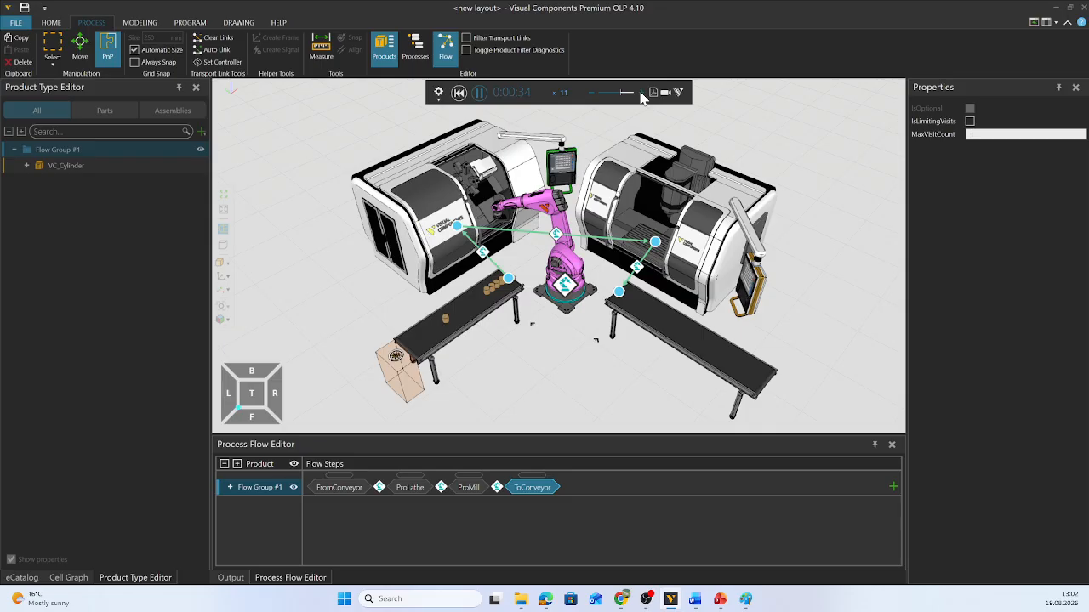
{"action": "left_click", "coordinate": [592, 93]}
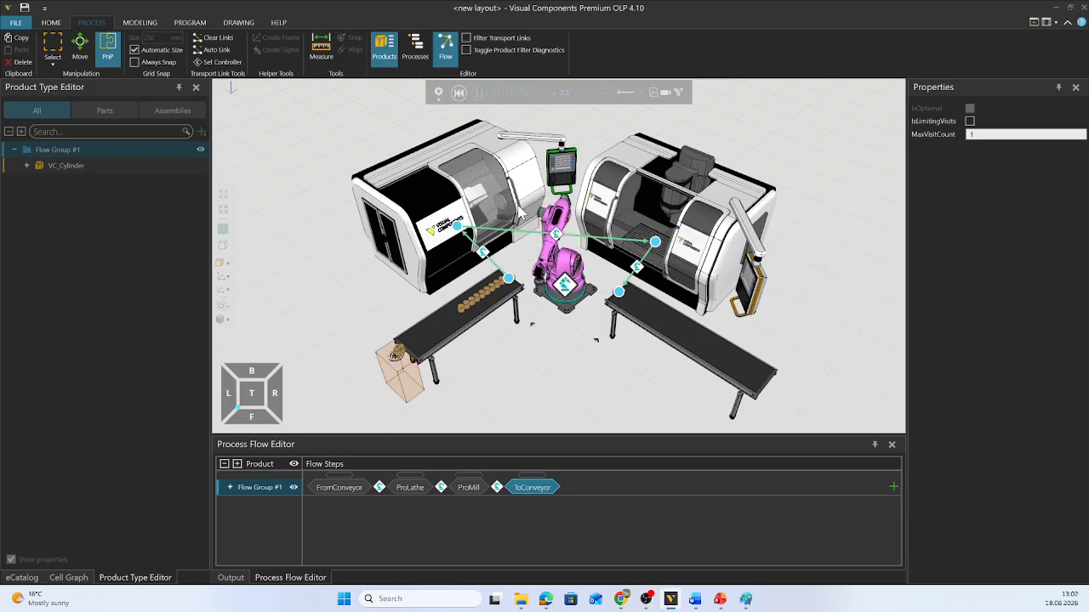
{"action": "left_click", "coordinate": [480, 93]}
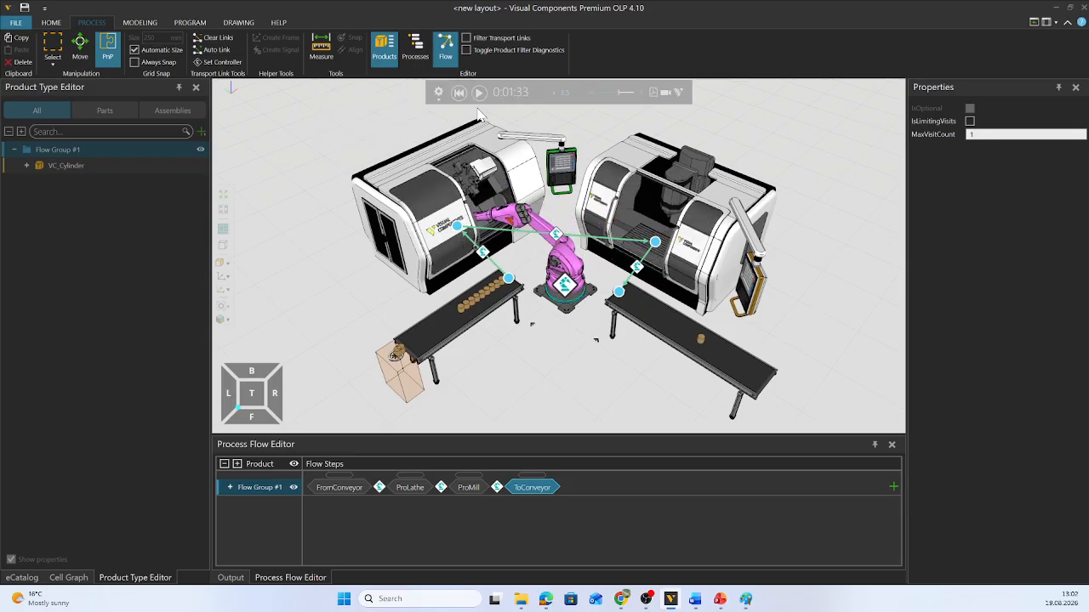
- Switch to the PowerPoint exercise and read the Step 3 slide on adding your name to the project
{"action": "left_click", "coordinate": [720, 599]}
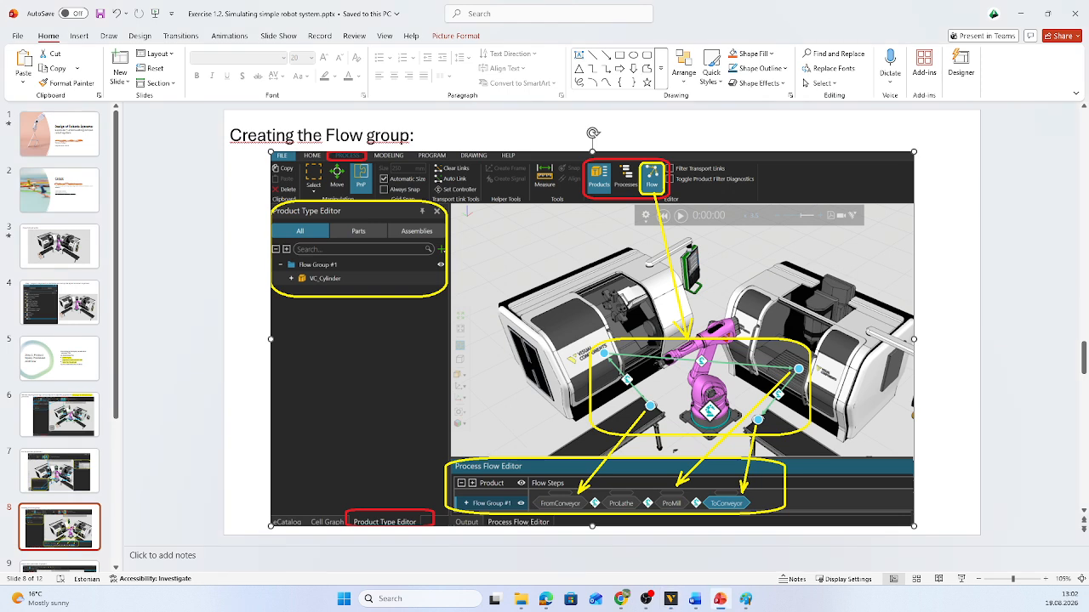
{"action": "scroll", "coordinate": [75, 366], "scroll_direction": "down", "scroll_amount": 4}
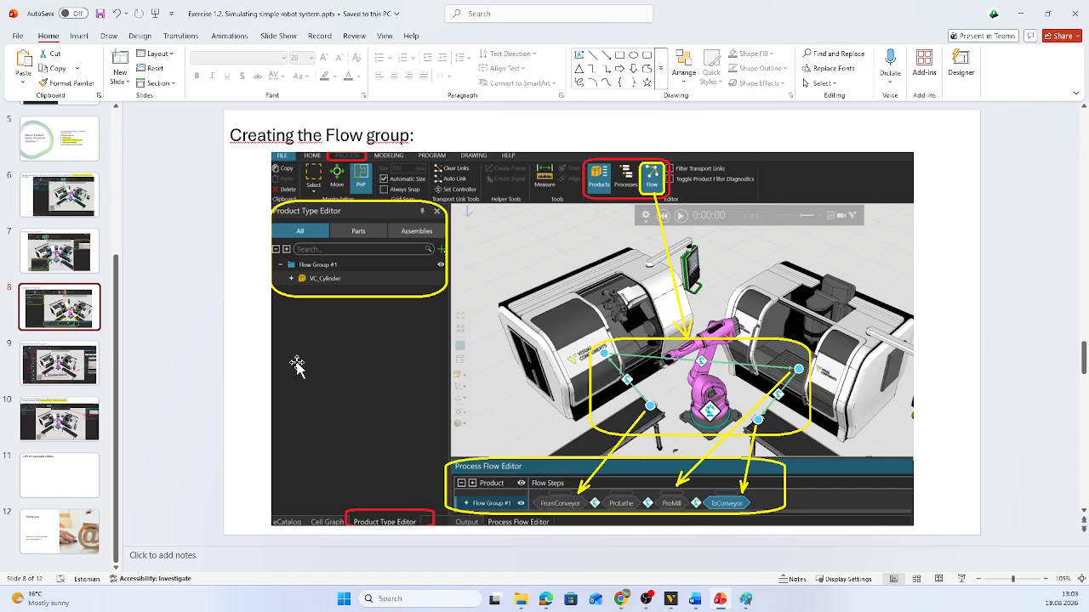
{"action": "left_click", "coordinate": [51, 371]}
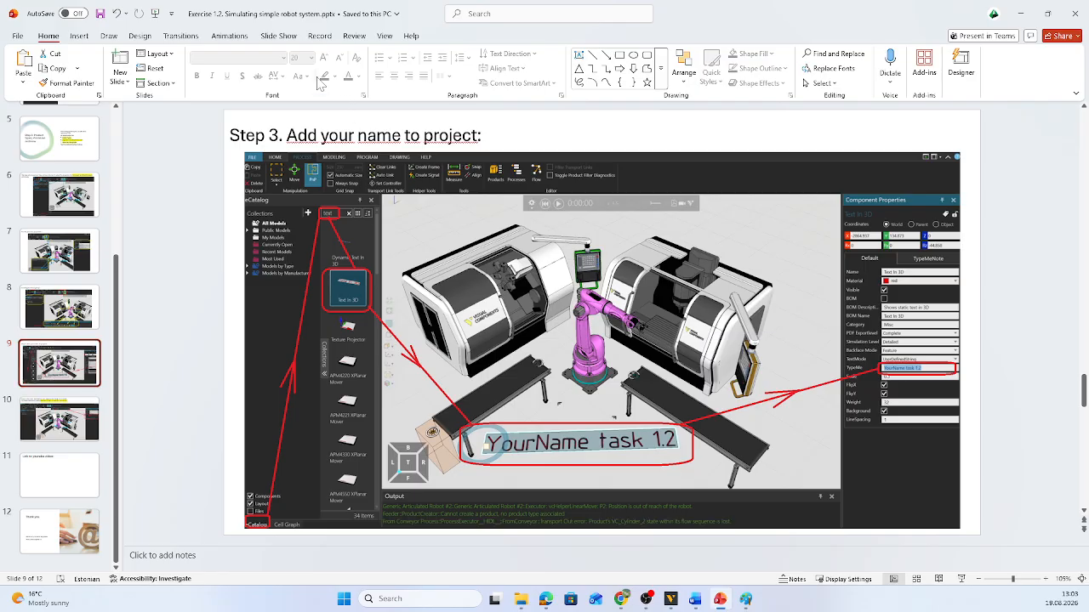
{"action": "left_click_drag", "start_coordinate": [286, 137], "coordinate": [490, 137]}
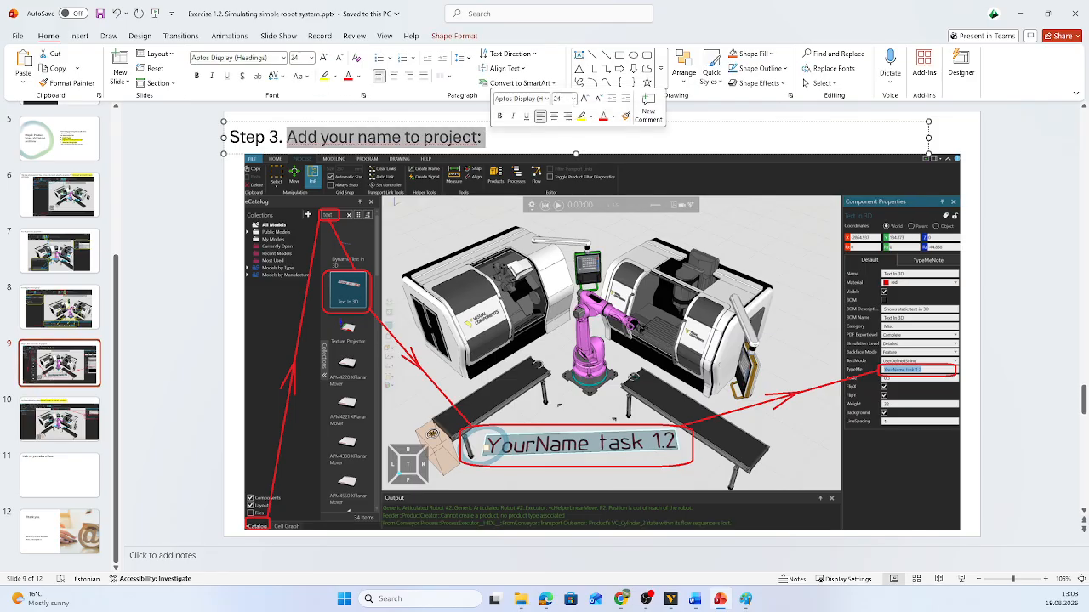
{"action": "left_click", "coordinate": [490, 138]}
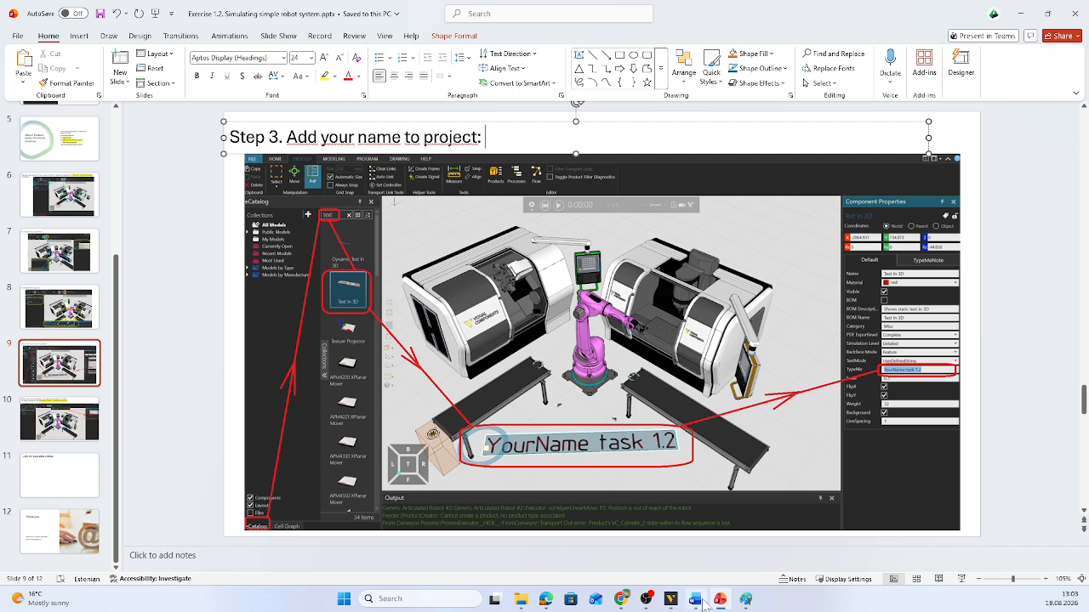
- Switch to Visual Components, search the eCatalog for "text" and place Text In 3D on the floor at about X -2397, Y -361
{"action": "left_click", "coordinate": [672, 599]}
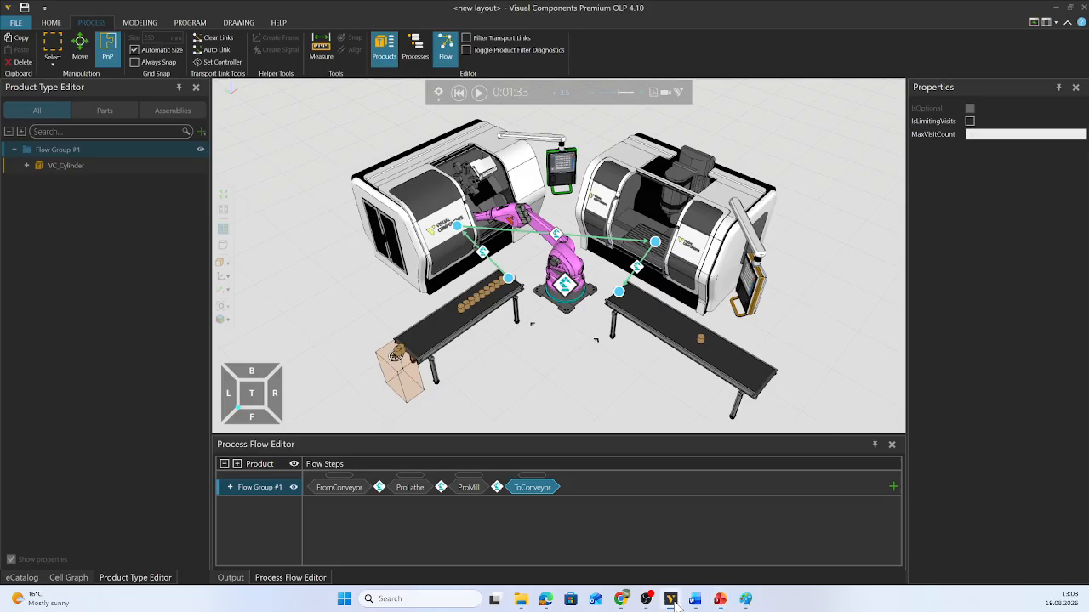
{"action": "left_click", "coordinate": [17, 578]}
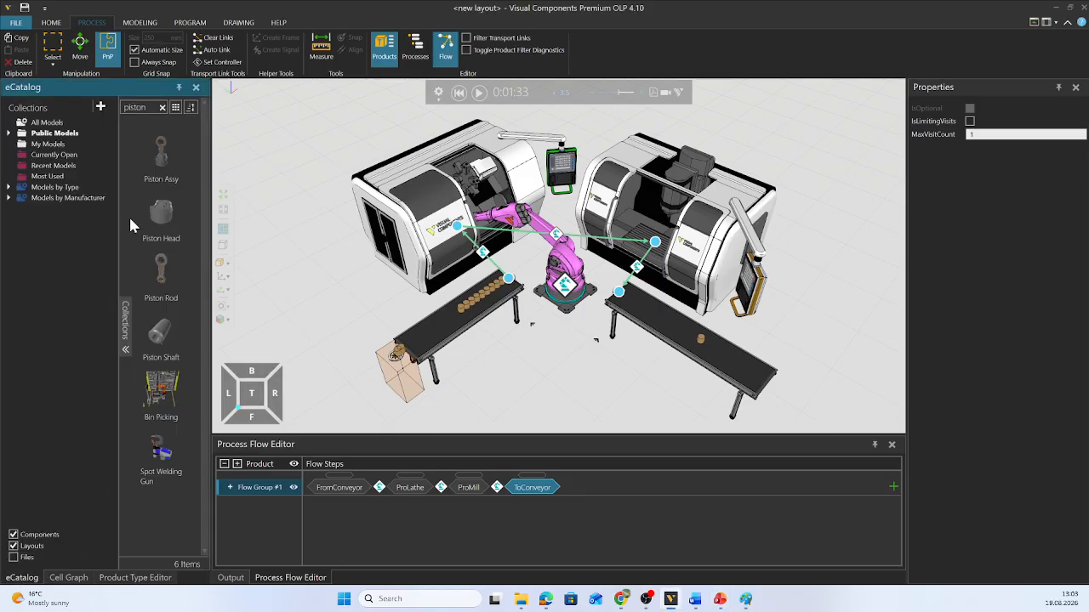
{"action": "left_click", "coordinate": [150, 109]}
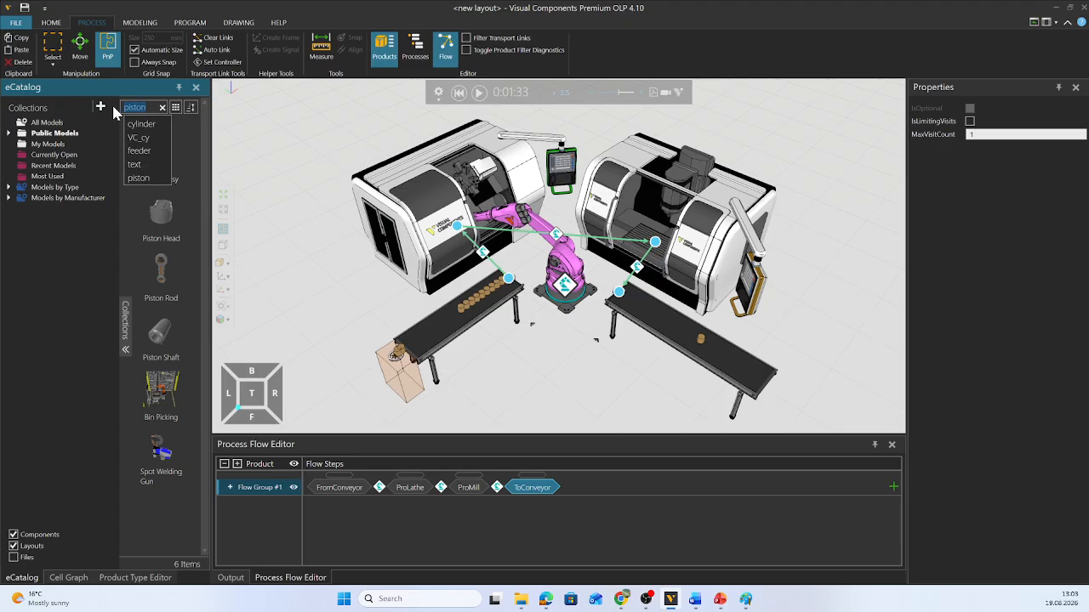
{"action": "type", "text": "text"}
{"action": "key", "text": "Return"}
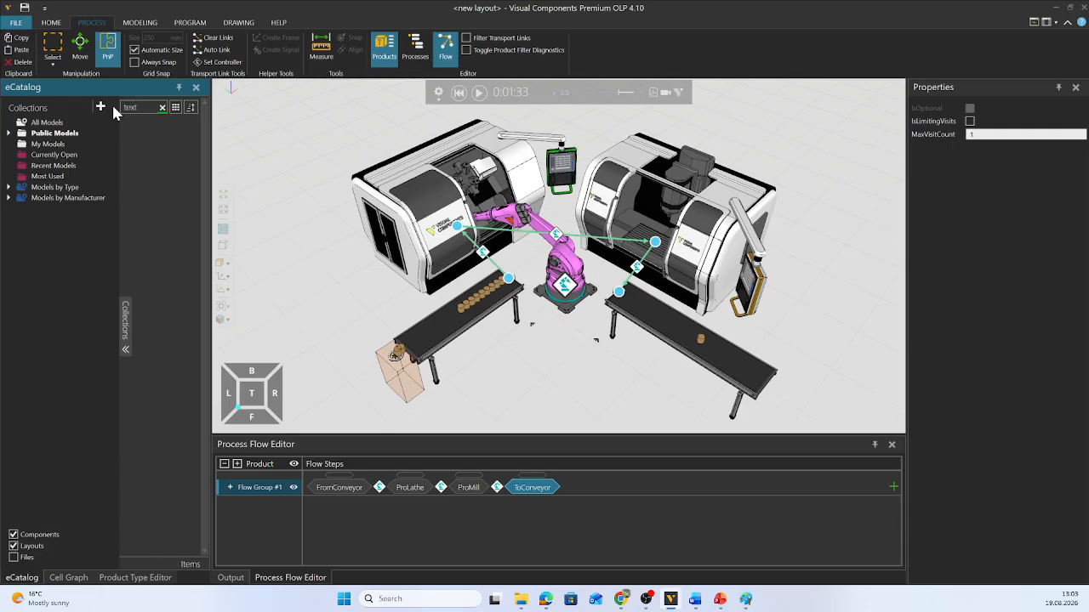
{"action": "left_click_drag", "start_coordinate": [158, 238], "coordinate": [483, 372]}
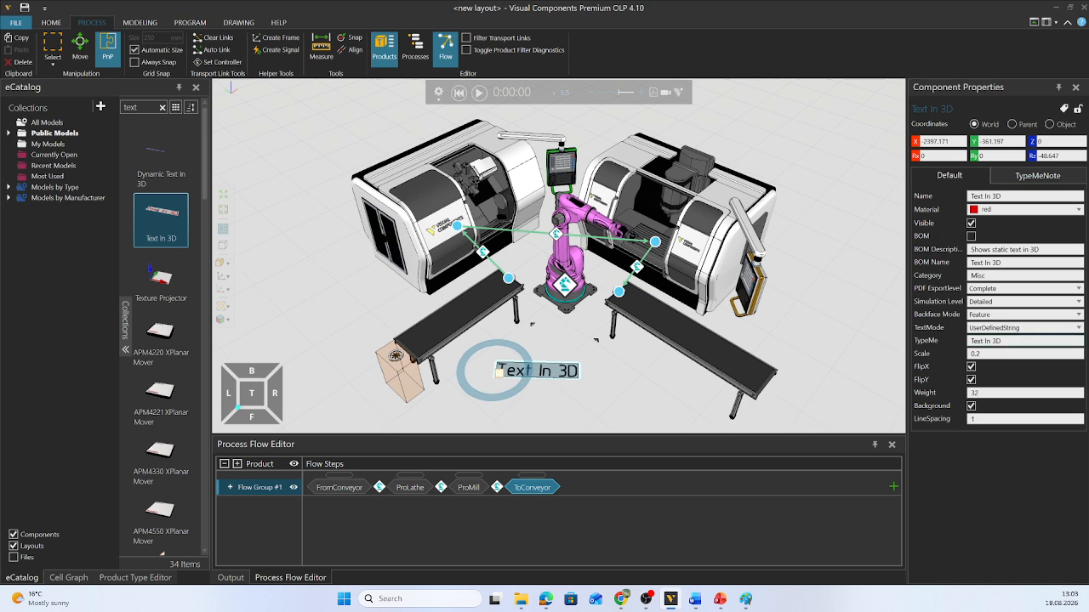
- Set the 3D text's TypeMe to "Your Name Task 1.2" and Scale to 0.3, and move it to about X -2714, Y -108
{"action": "left_click", "coordinate": [948, 341]}
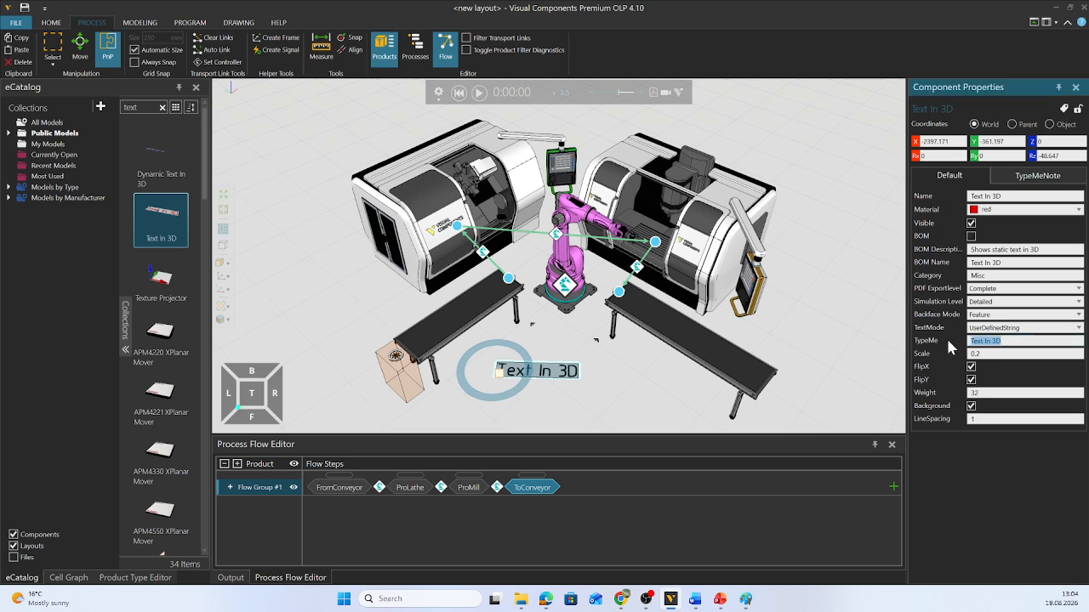
{"action": "type", "text": "Your Name  Task 1.2"}
{"action": "left_click", "coordinate": [1014, 354]}
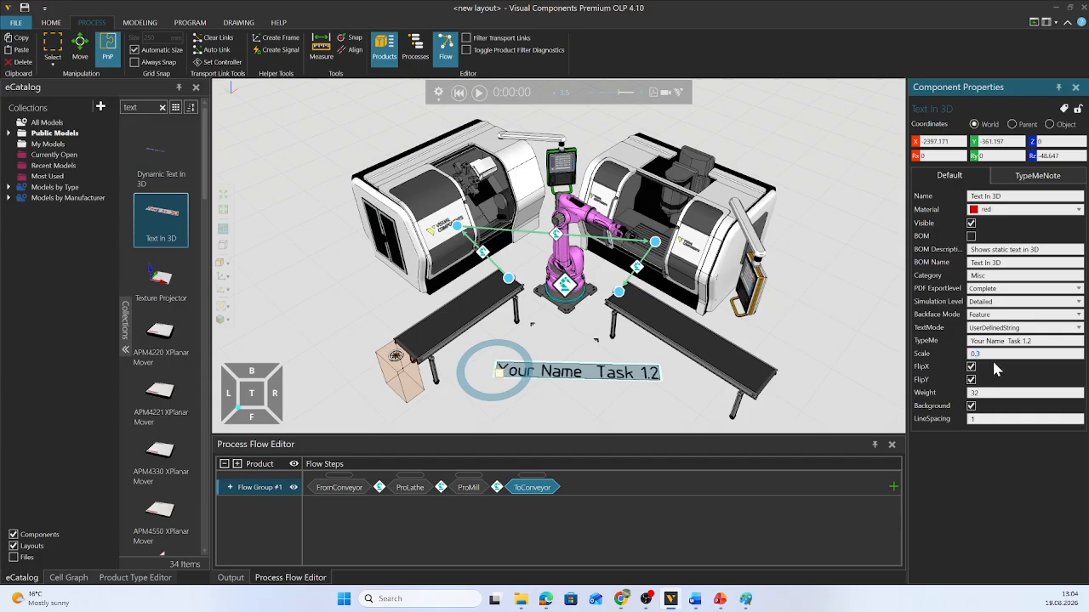
{"action": "left_click", "coordinate": [1011, 342]}
{"action": "left_click_drag", "start_coordinate": [473, 382], "coordinate": [447, 386]}
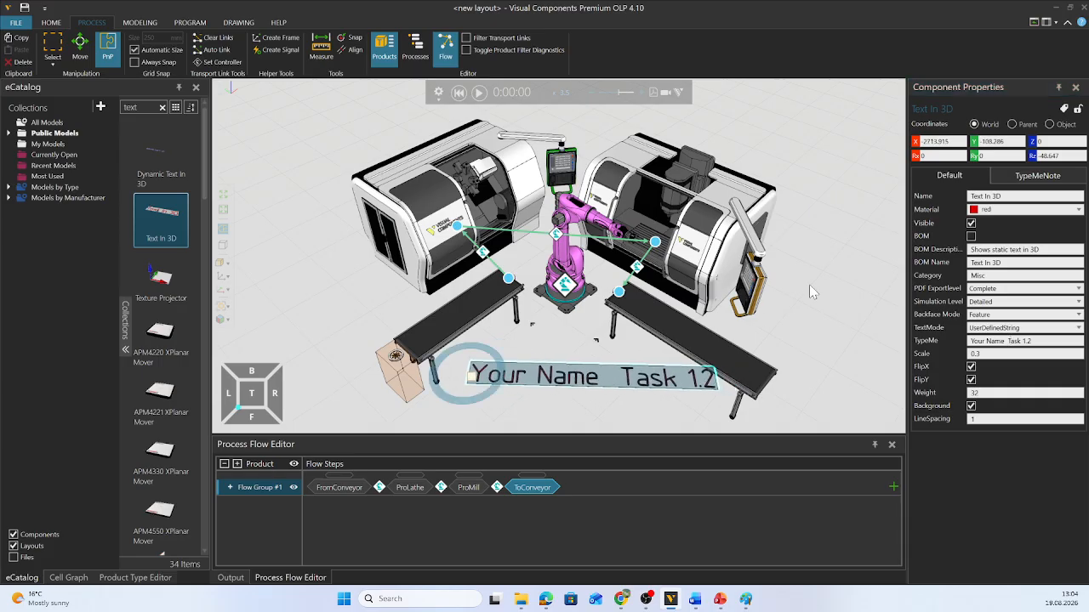
- Set the 3D text's material to teal_matte and deselect it
{"action": "left_click", "coordinate": [1031, 211]}
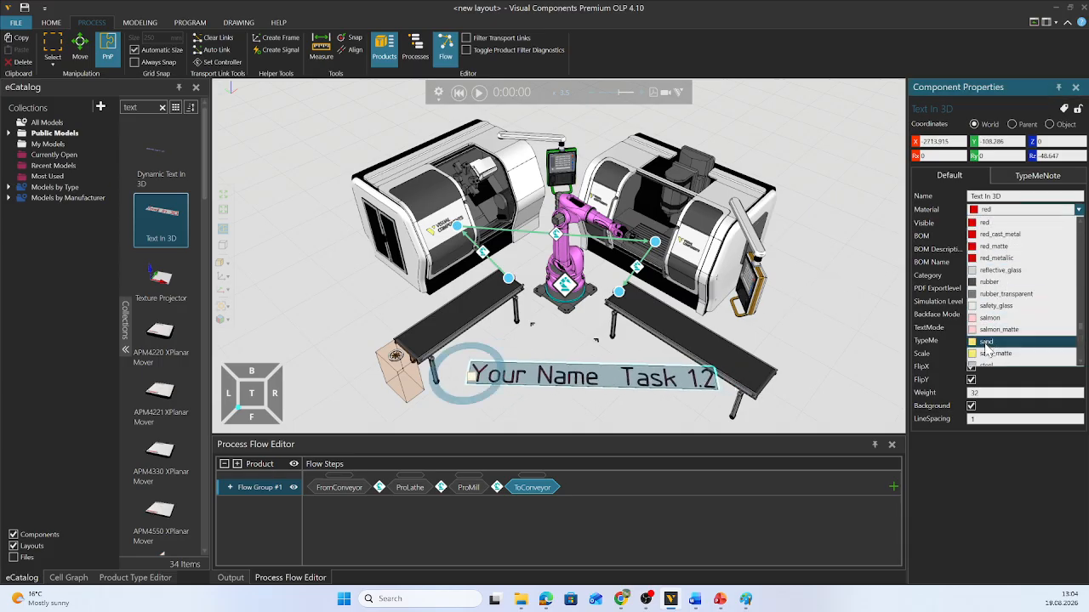
{"action": "scroll", "coordinate": [1003, 298], "scroll_direction": "down", "scroll_amount": 5}
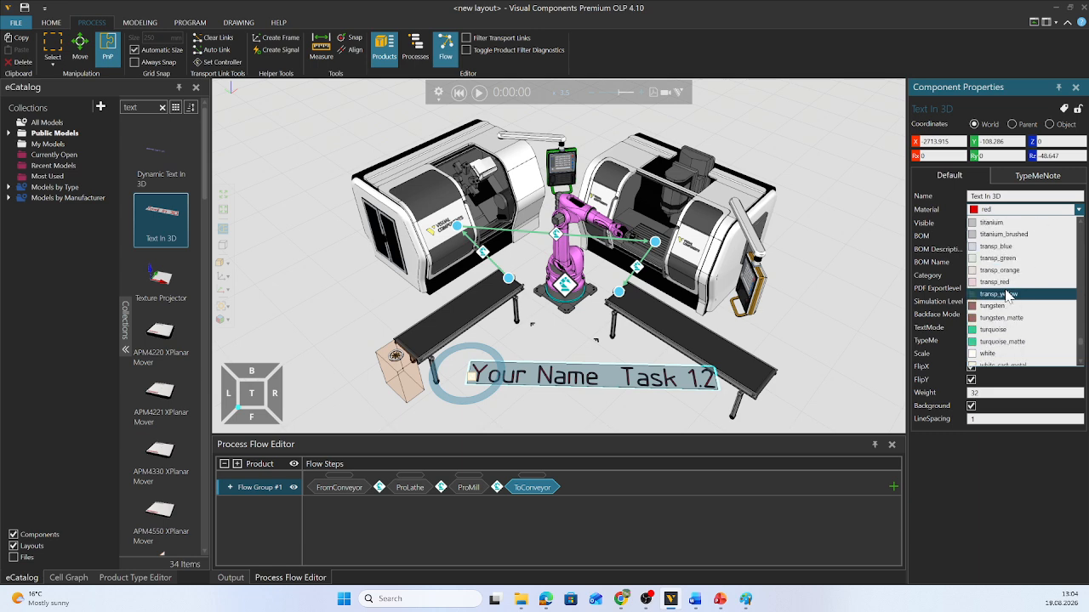
{"action": "scroll", "coordinate": [1006, 306], "scroll_direction": "down", "scroll_amount": 2}
{"action": "left_click", "coordinate": [995, 282]}
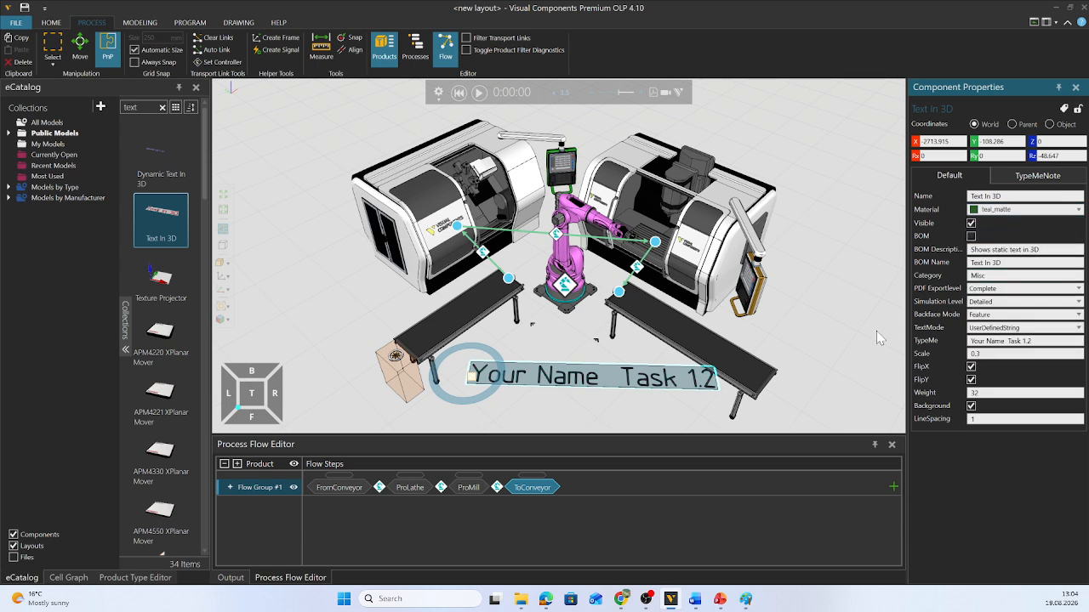
{"action": "left_click", "coordinate": [811, 282]}
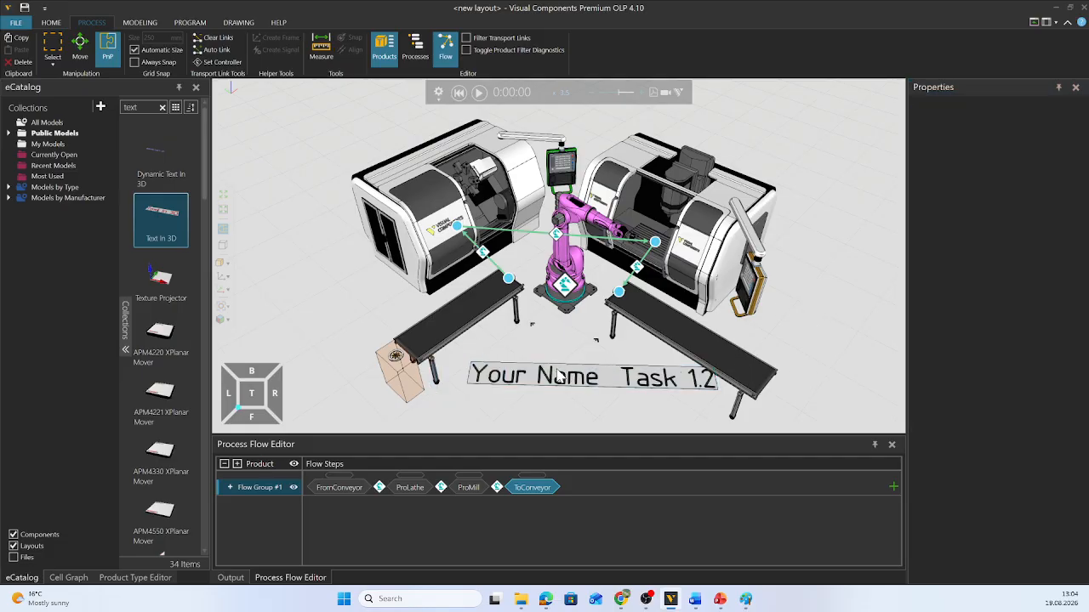
- Move the 3D text to about X -2904, Y 337 between the conveyors and set its material to orange_matte
{"action": "left_click", "coordinate": [502, 389]}
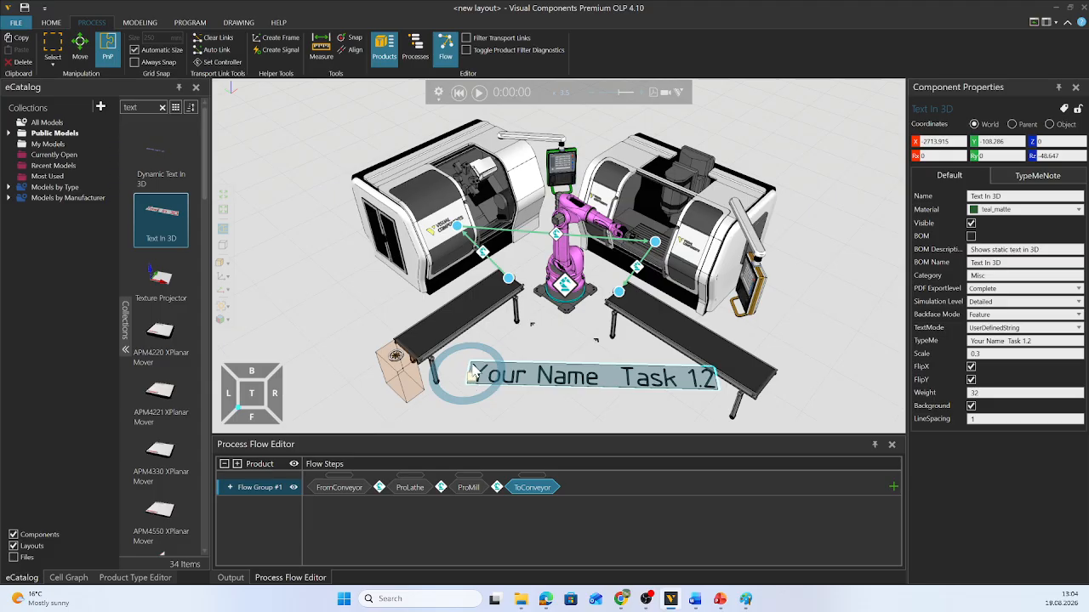
{"action": "left_click_drag", "start_coordinate": [473, 370], "coordinate": [443, 360]}
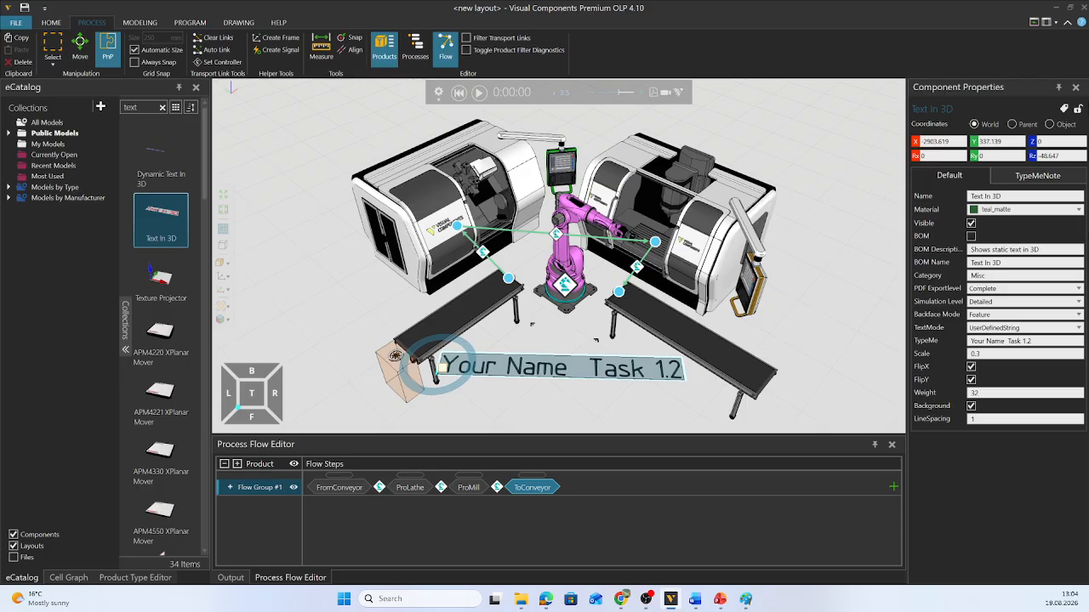
{"action": "left_click", "coordinate": [1051, 210]}
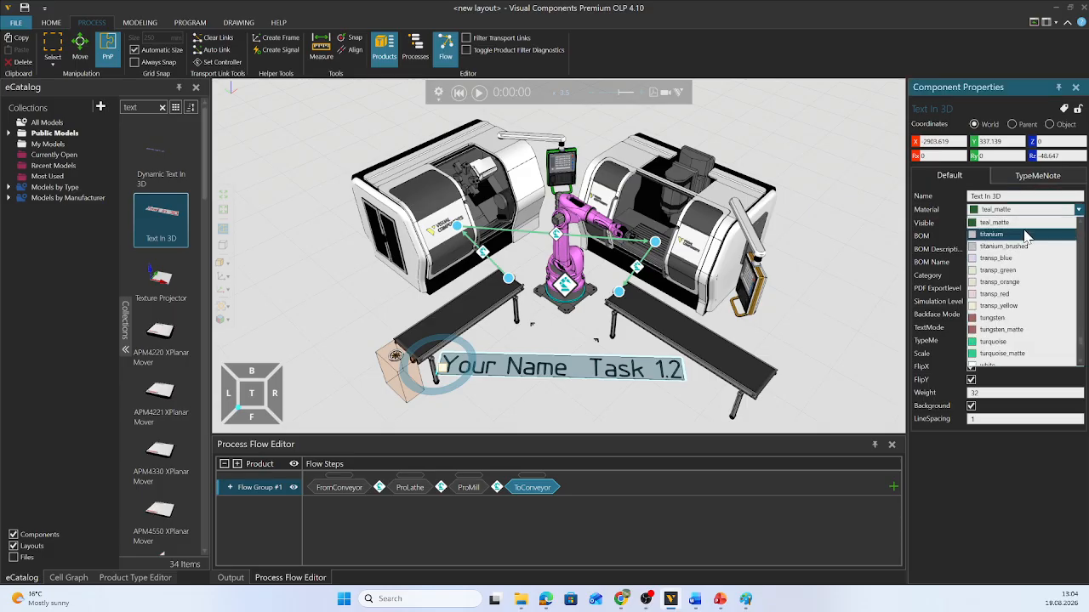
{"action": "scroll", "coordinate": [1029, 256], "scroll_direction": "up", "scroll_amount": 15}
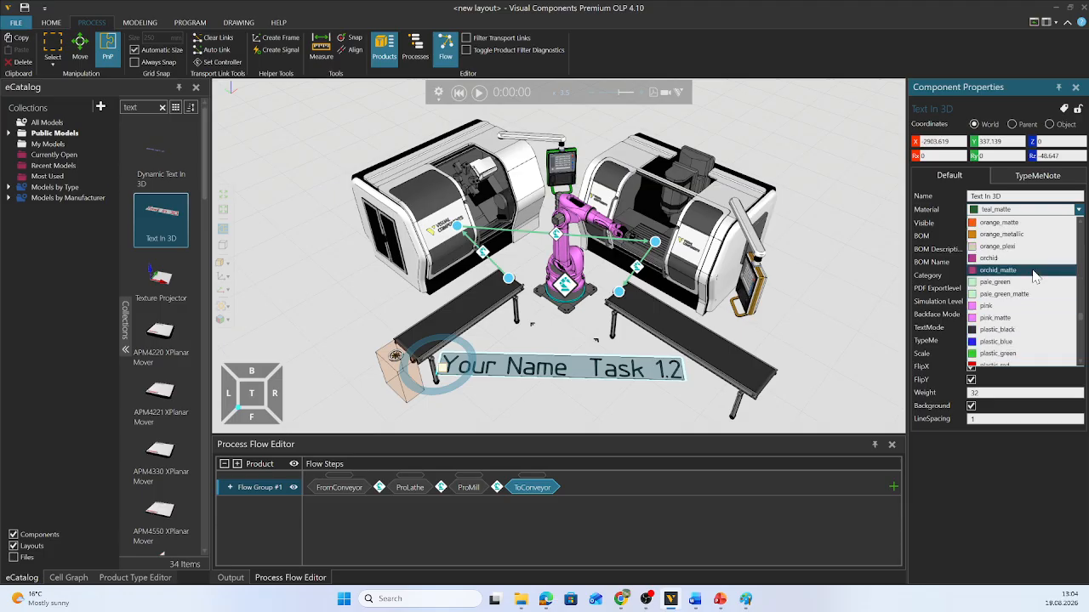
{"action": "left_click", "coordinate": [992, 223]}
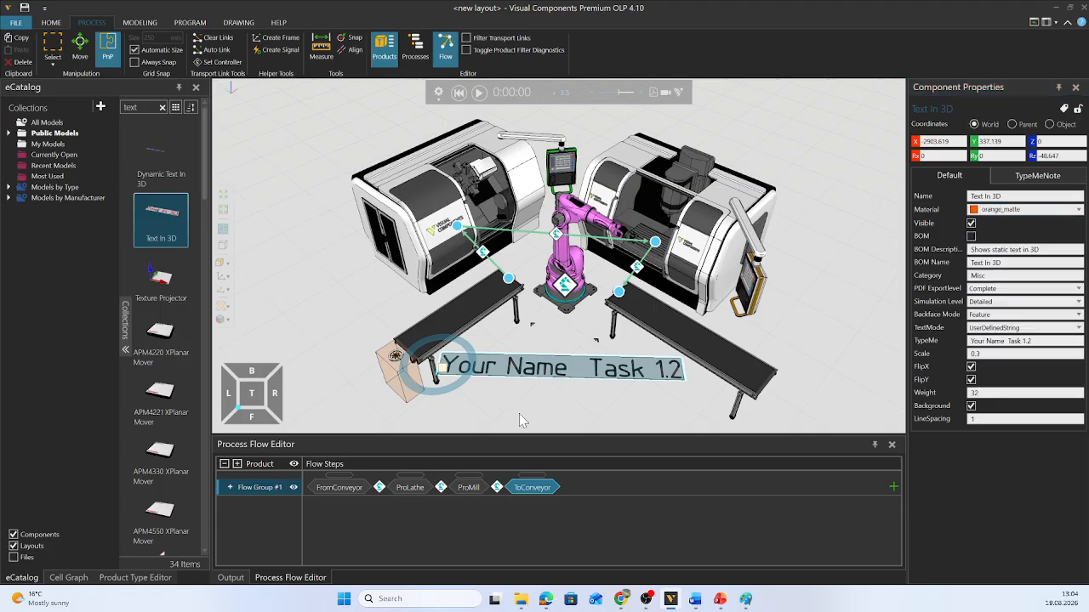
{"action": "left_click", "coordinate": [522, 420]}
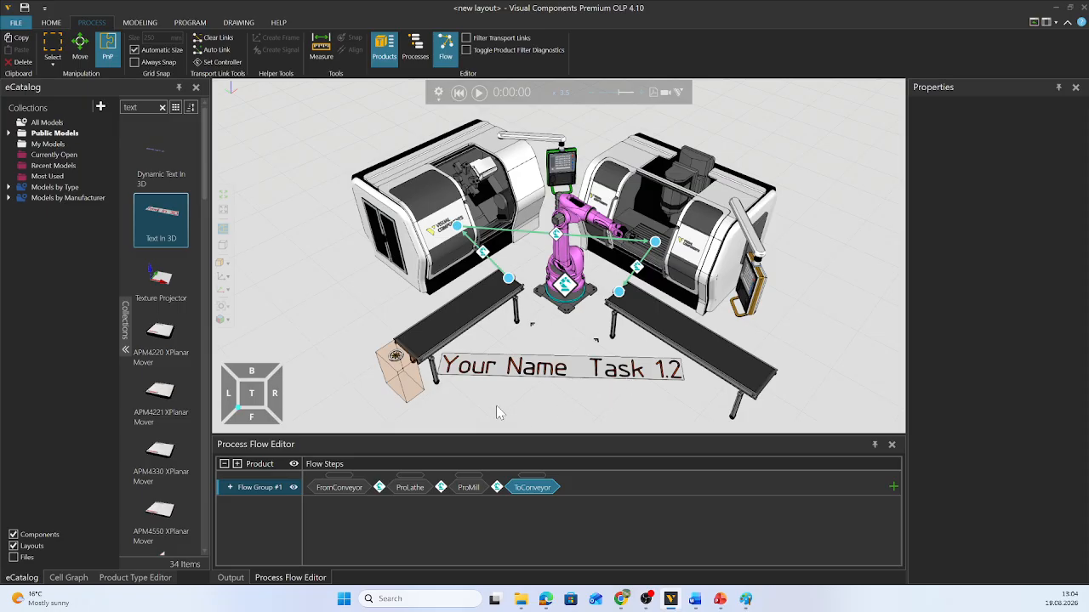
- Switch to the PowerPoint exercise and read the Step 4 slide on recording the simulation and naming the video
{"action": "left_click", "coordinate": [720, 599]}
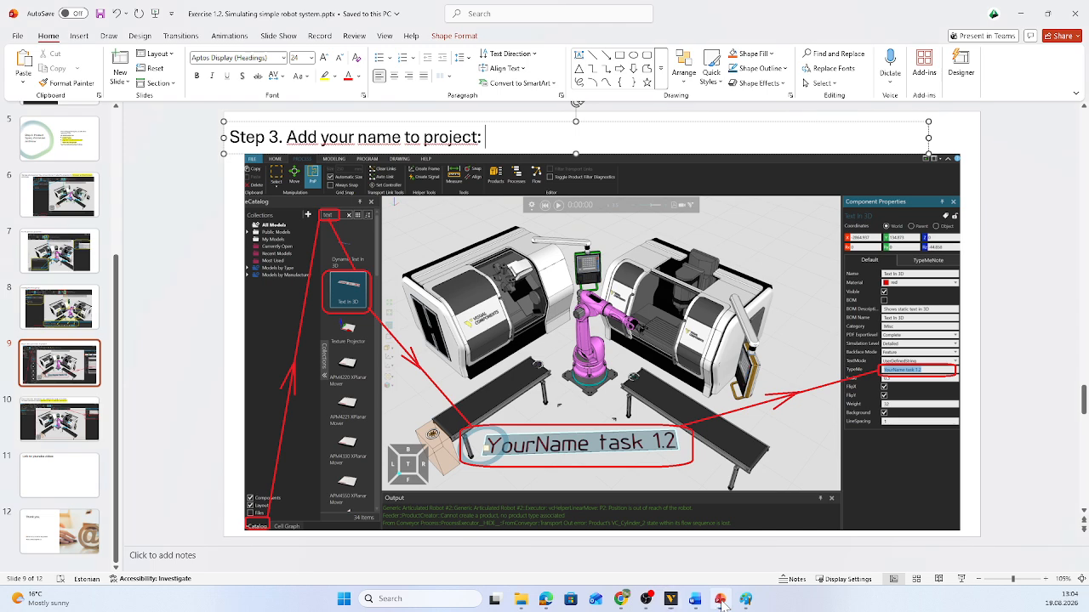
{"action": "left_click", "coordinate": [57, 434]}
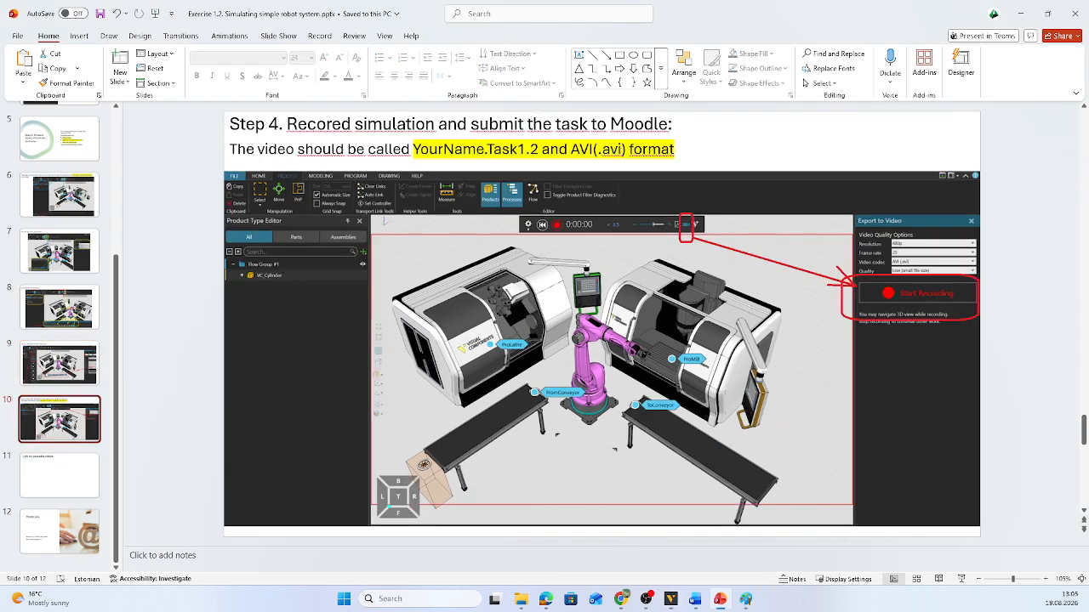
{"action": "left_click_drag", "start_coordinate": [279, 124], "coordinate": [681, 127]}
{"action": "left_click", "coordinate": [682, 151]}
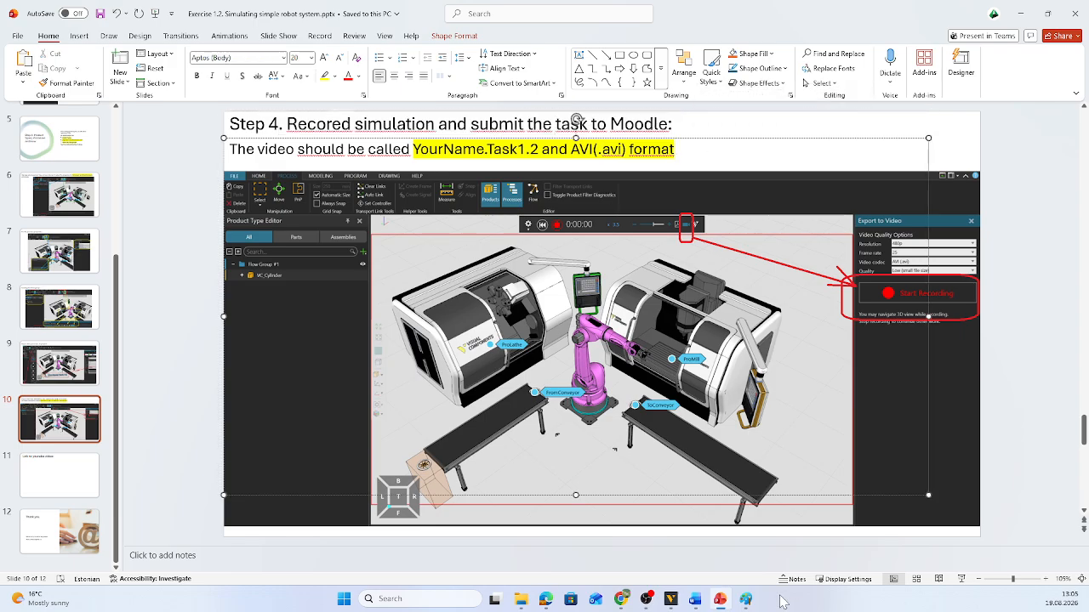
- Switch to Visual Components and open the video export settings, keeping AVI (.avi) as the video codec
{"action": "left_click", "coordinate": [721, 601]}
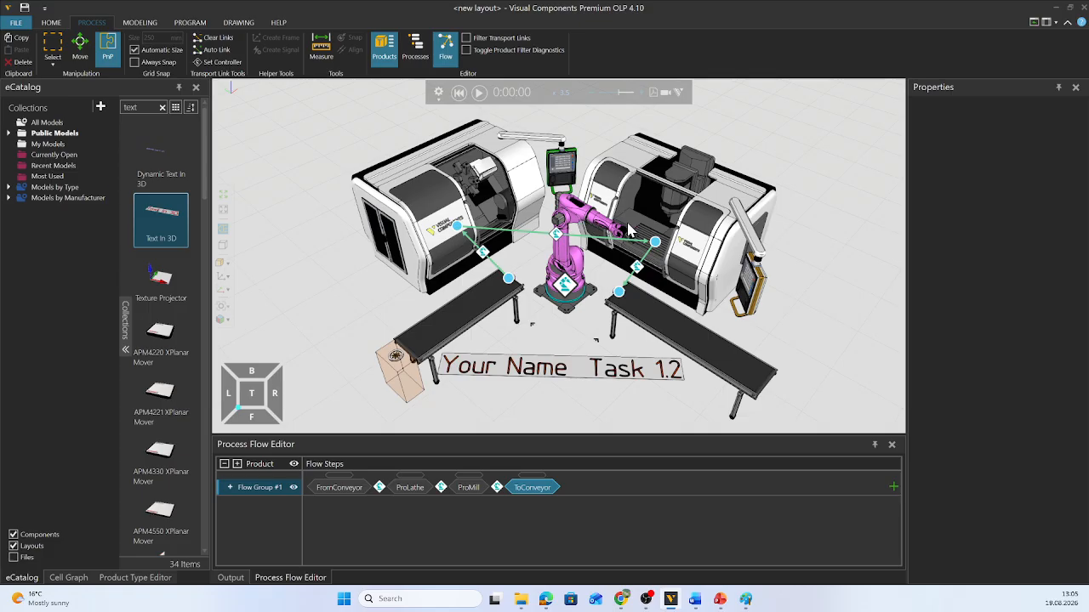
{"action": "left_click", "coordinate": [665, 93]}
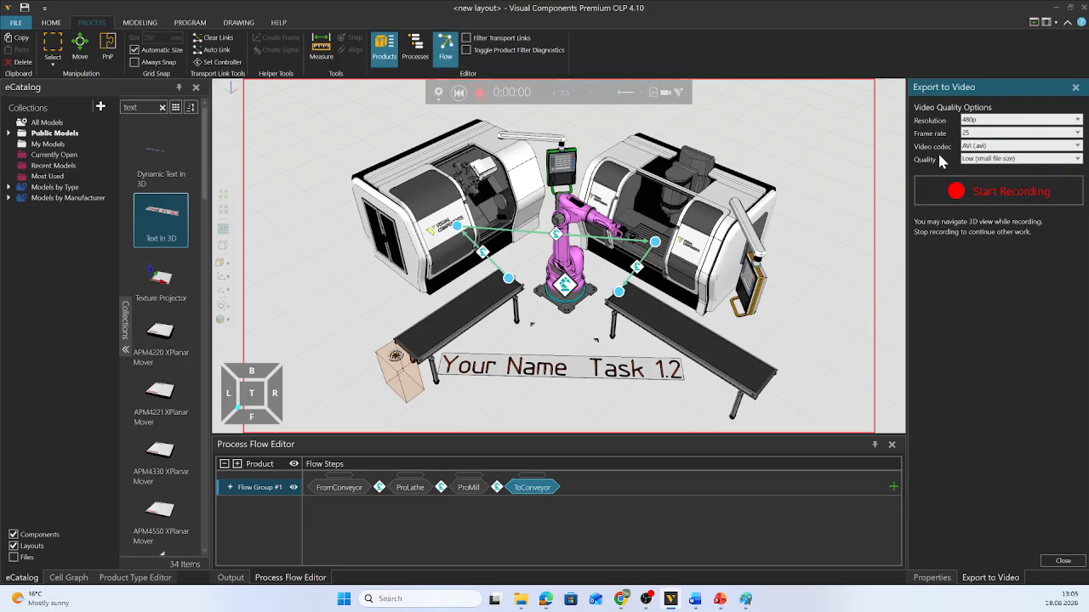
{"action": "left_click", "coordinate": [1079, 147]}
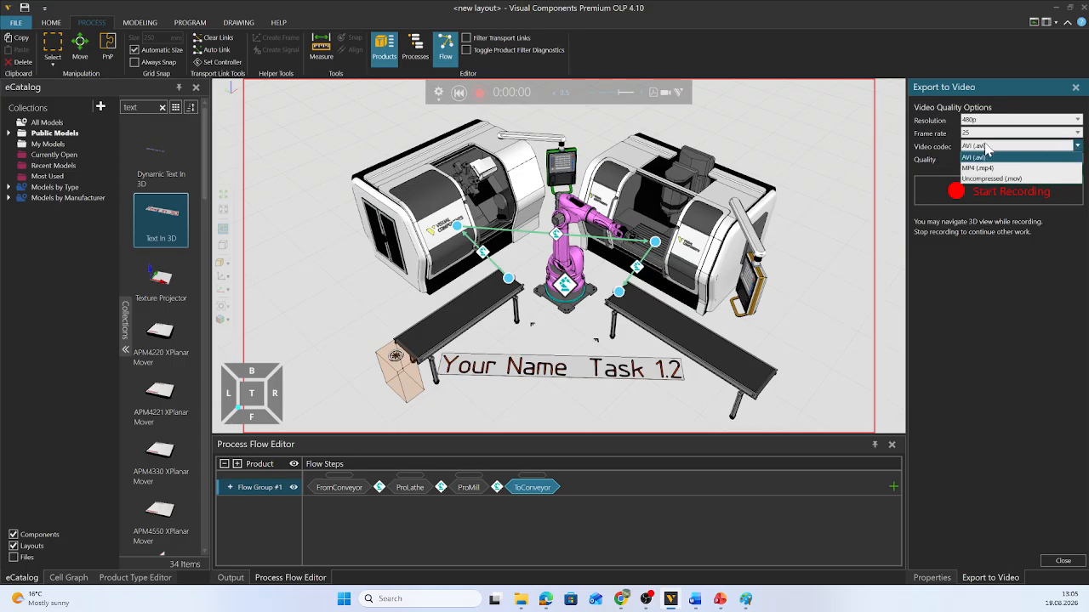
{"action": "left_click", "coordinate": [943, 149]}
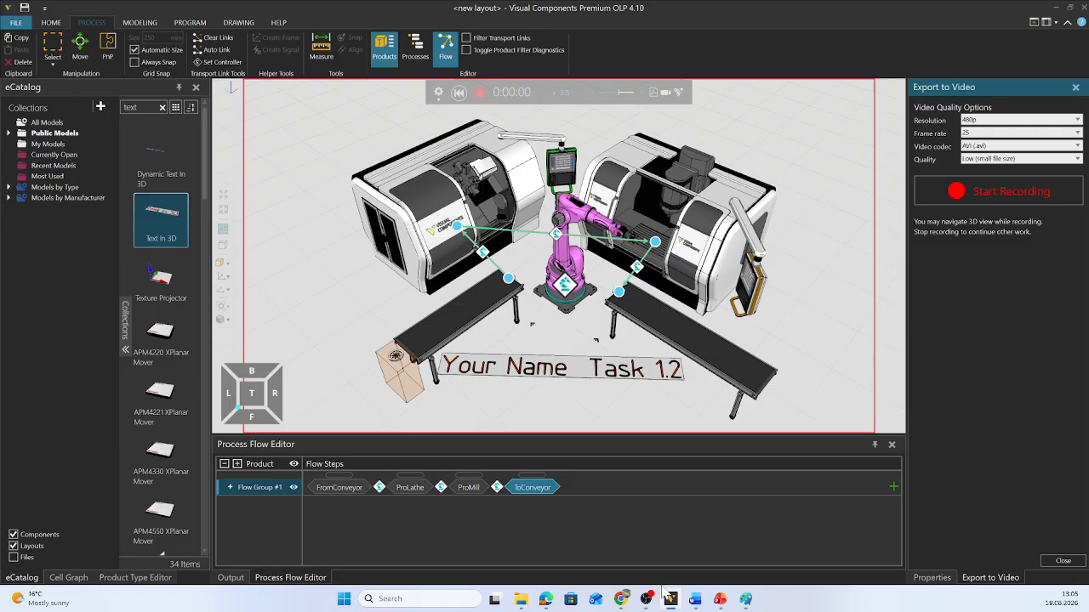
- Check the required video name and AVI format on the PowerPoint Step 4 slide and return to Visual Components
{"action": "left_click", "coordinate": [721, 601]}
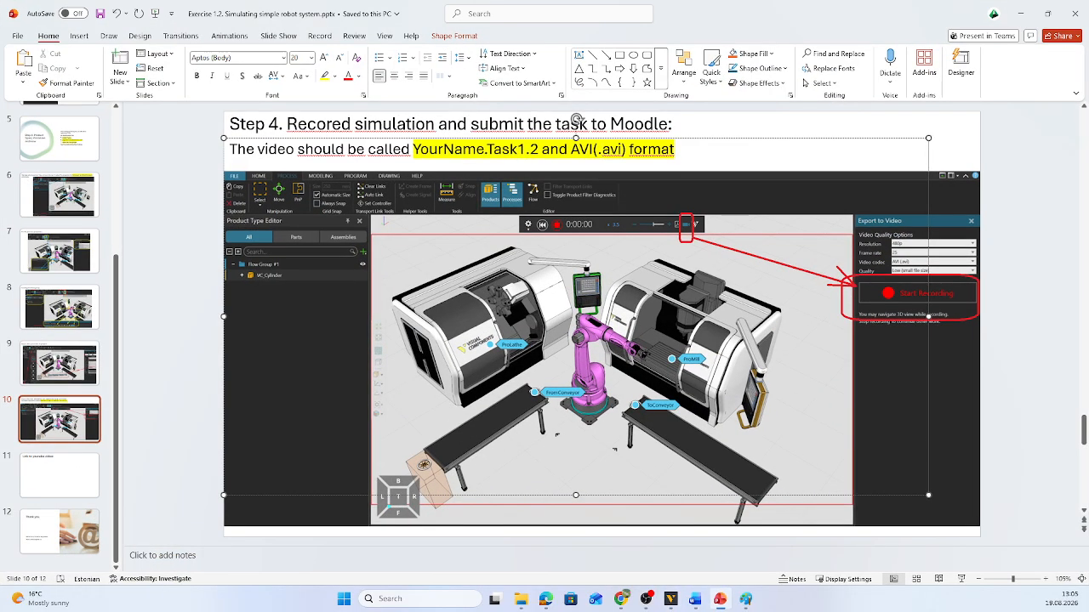
{"action": "left_click_drag", "start_coordinate": [600, 151], "coordinate": [622, 151]}
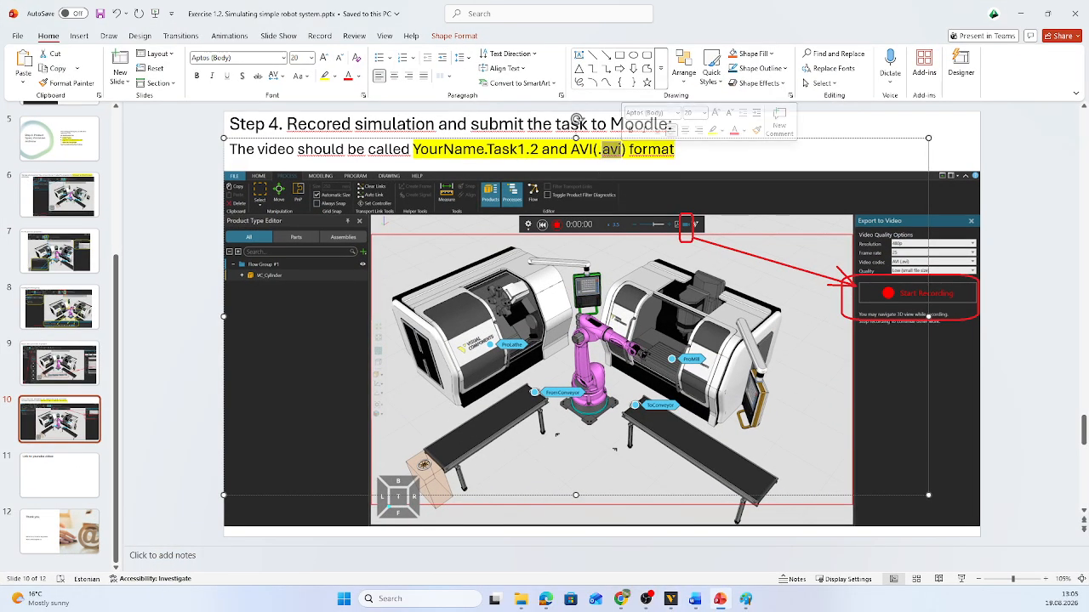
{"action": "left_click", "coordinate": [700, 155]}
{"action": "left_click", "coordinate": [721, 599]}
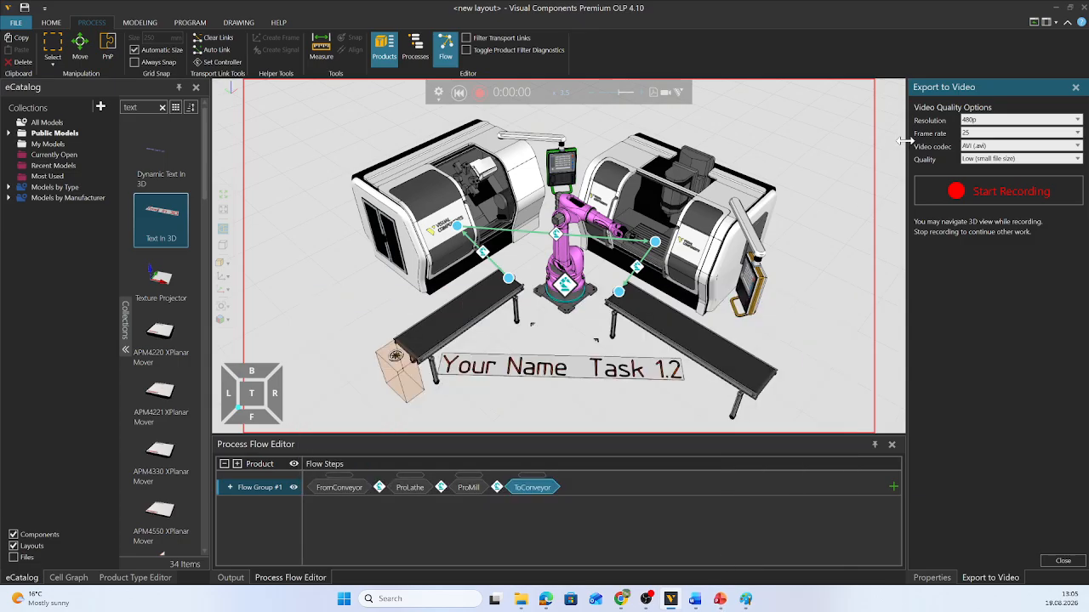
- Record the simulation to Machine_Tending1.avi in the Videos folder, and close the video's playback once it is saved
{"action": "left_click", "coordinate": [997, 193]}
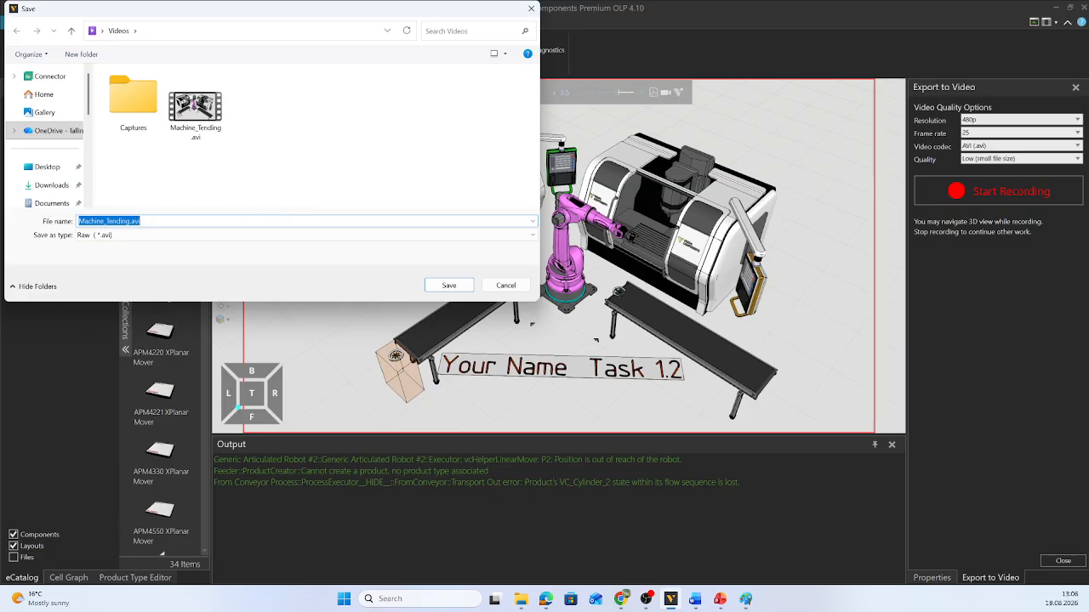
{"action": "left_click", "coordinate": [128, 221]}
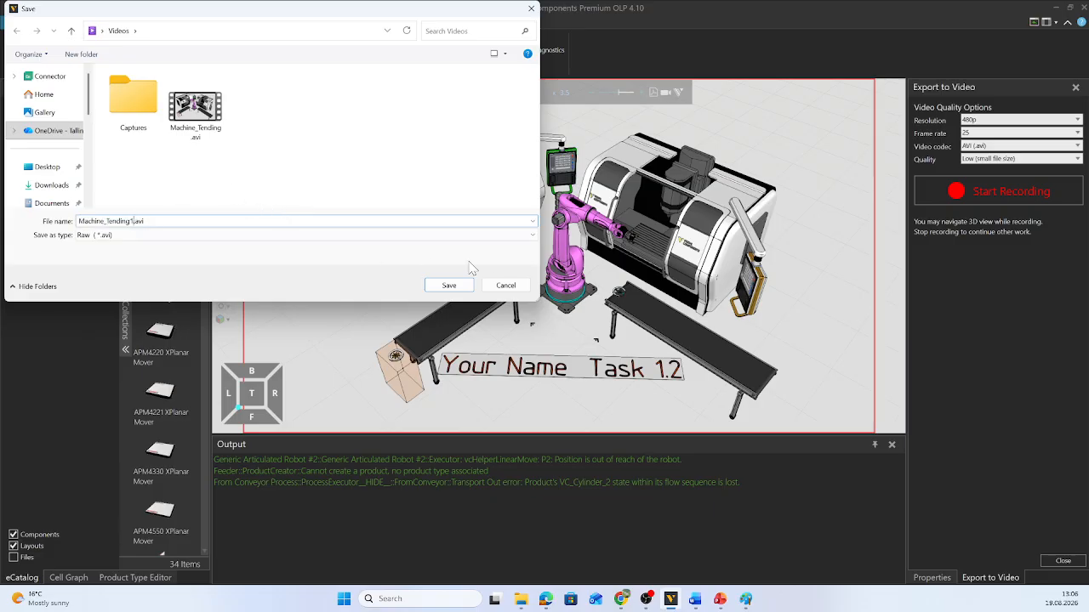
{"action": "left_click", "coordinate": [448, 285]}
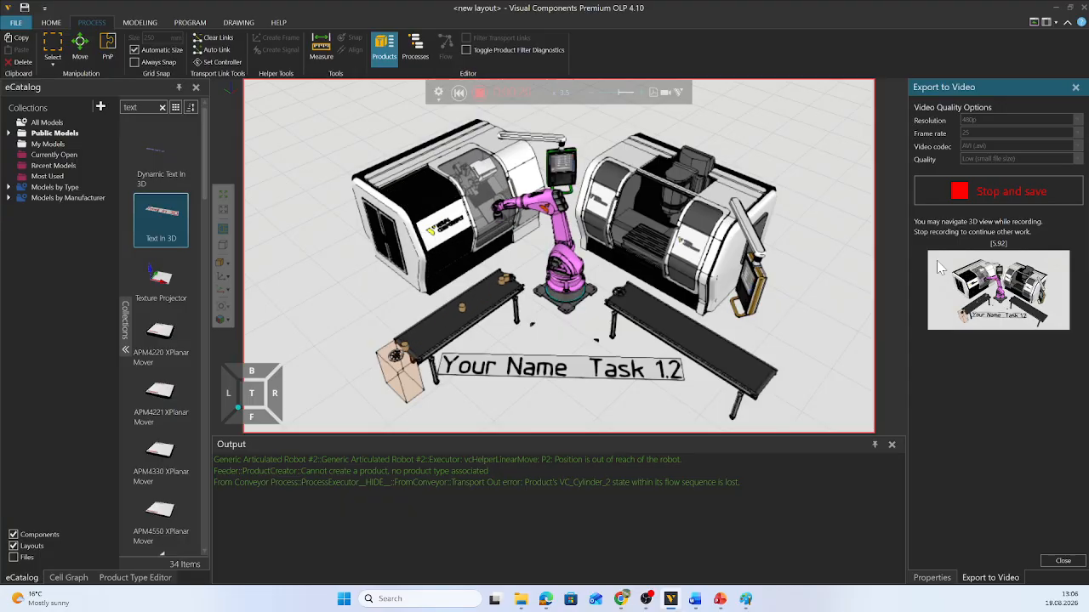
{"action": "left_click", "coordinate": [965, 194]}
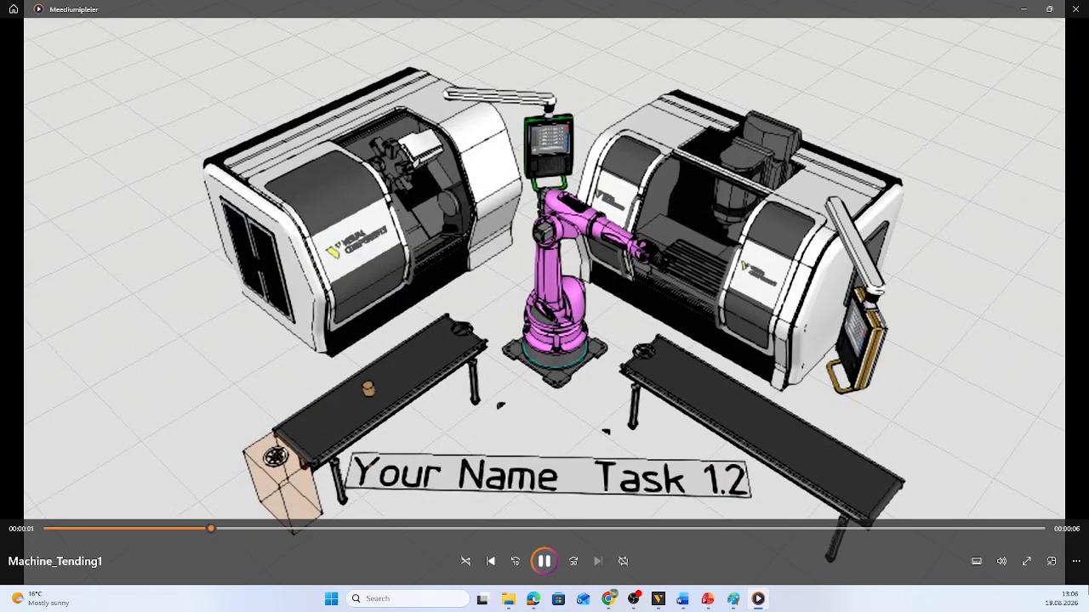
{"action": "left_click", "coordinate": [1077, 11]}
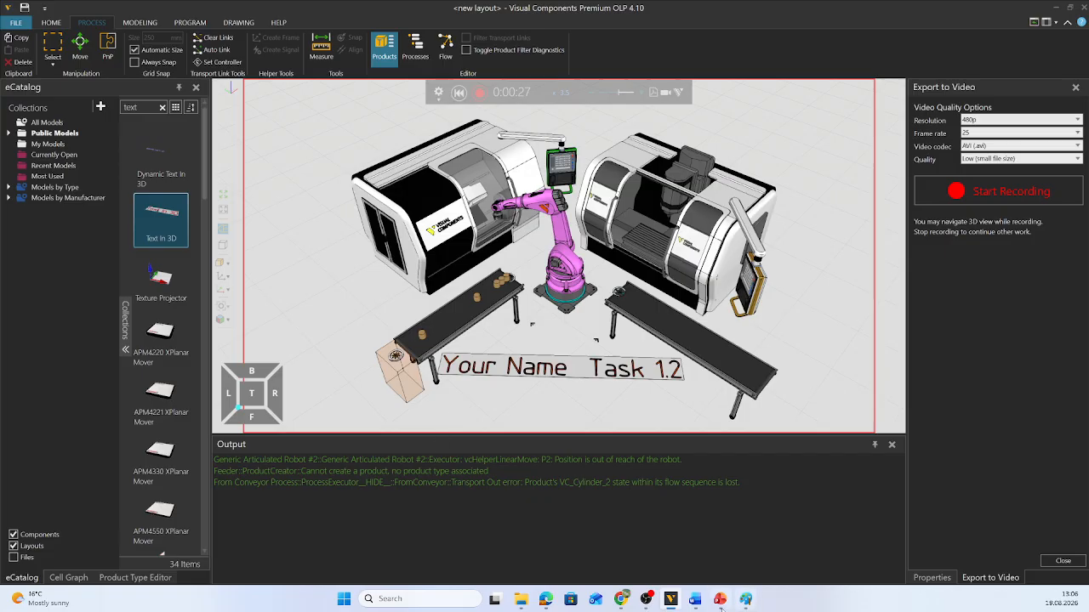
- Switch to the PowerPoint exercise to review the Step 4 submission instructions, and deselect the slide's text box
{"action": "mouse_move", "coordinate": [622, 602]}
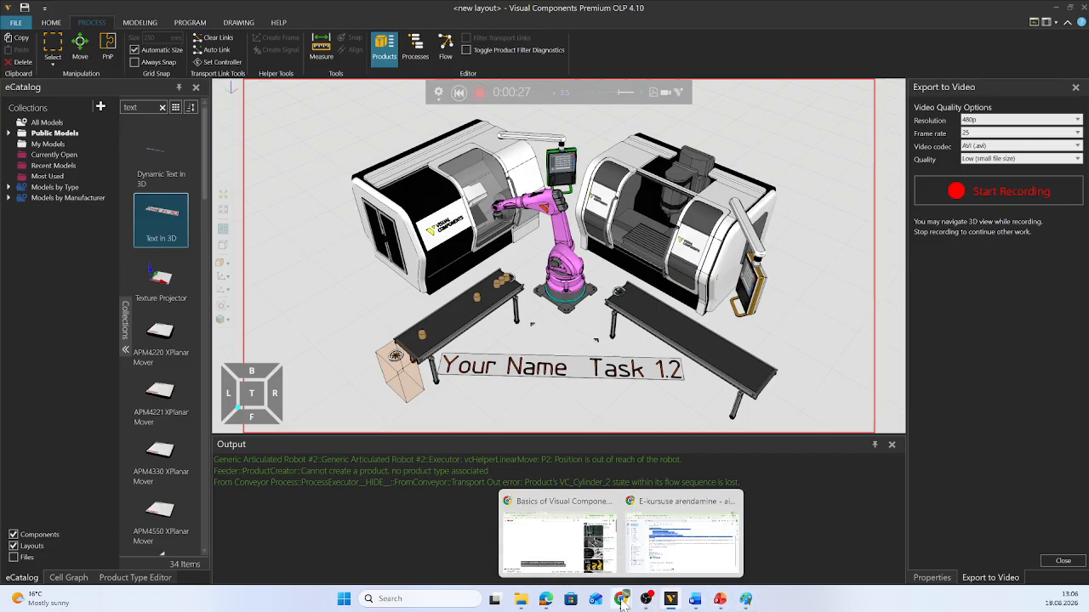
{"action": "left_click", "coordinate": [671, 603]}
{"action": "left_click", "coordinate": [671, 602]}
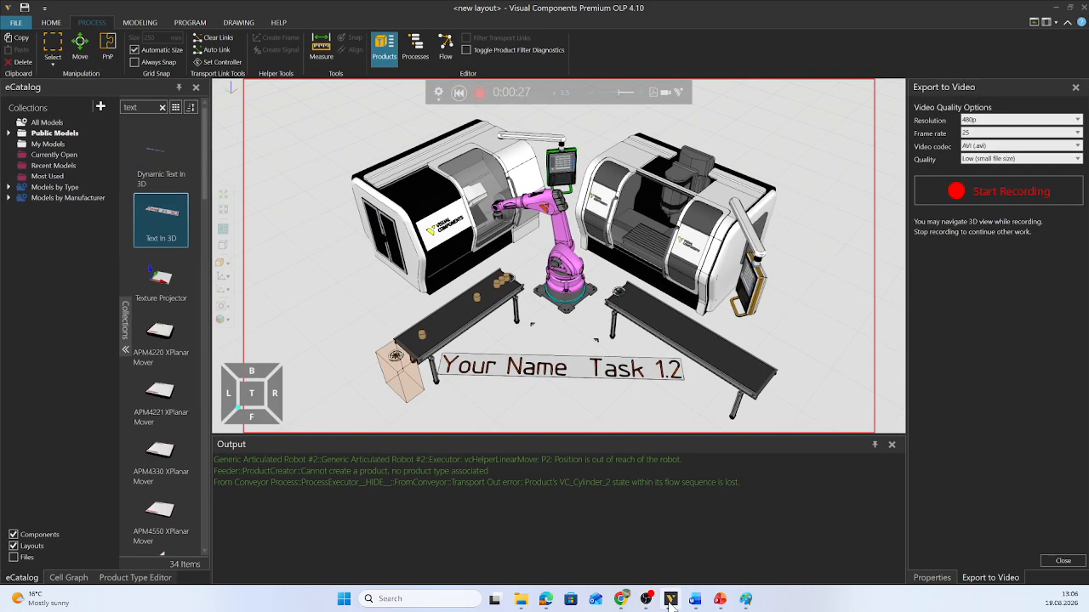
{"action": "left_click", "coordinate": [719, 601]}
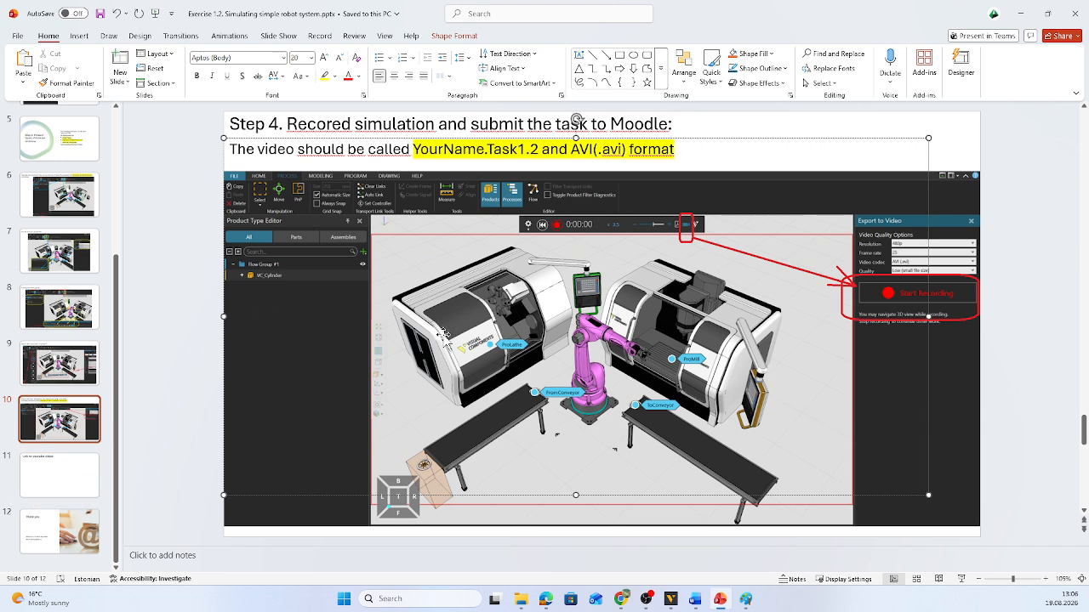
{"action": "left_click", "coordinate": [172, 360]}
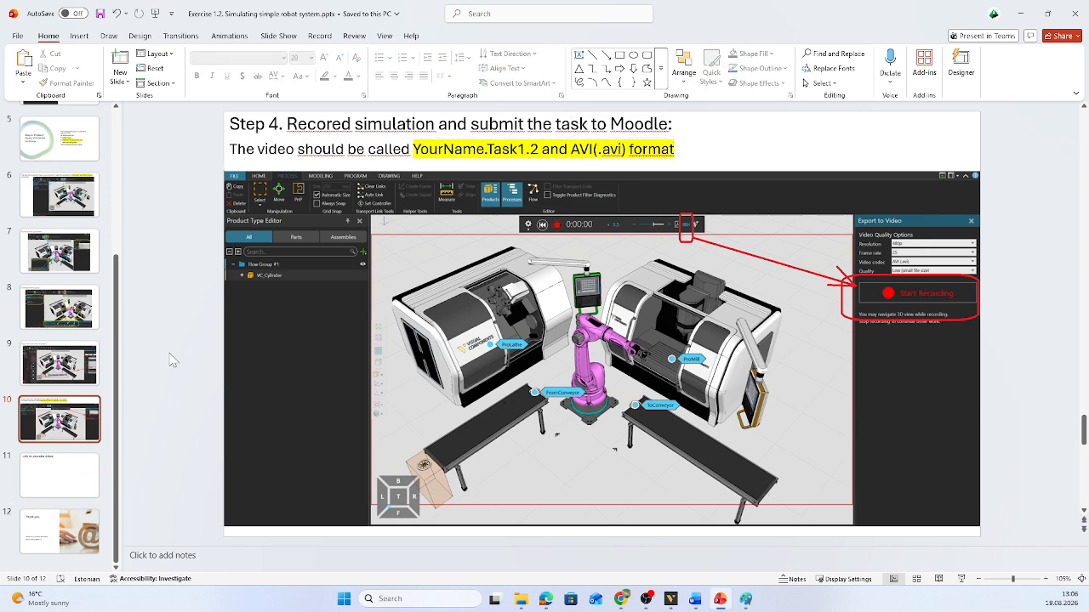